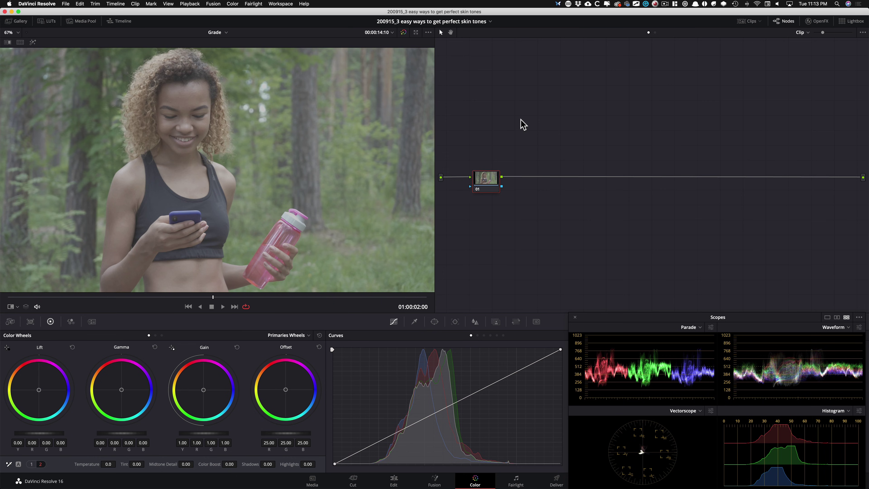
# Label the first node "primaries" and add a serial node labelled "sat" after it.
pyautogui.press('Tab')
pyautogui.write('primaries')
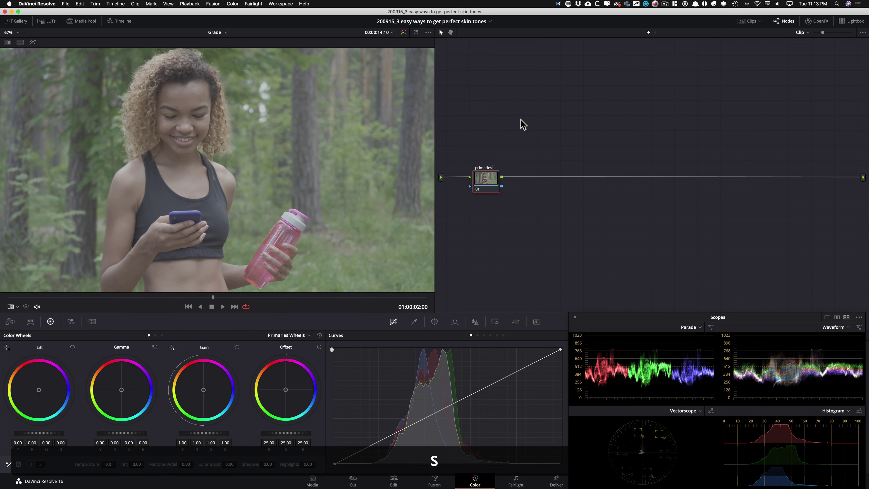
pyautogui.press('Return')
pyautogui.hotkey('alt', 's')
pyautogui.press('Tab')
pyautogui.write('sat')
pyautogui.press('Return')
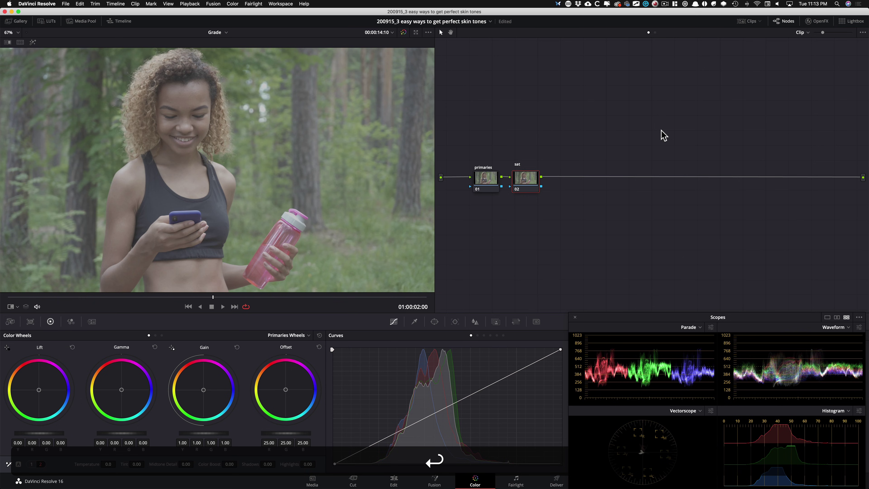
# Select the sat node and set its saturation to 100.
pyautogui.hotkey('shift', ';')
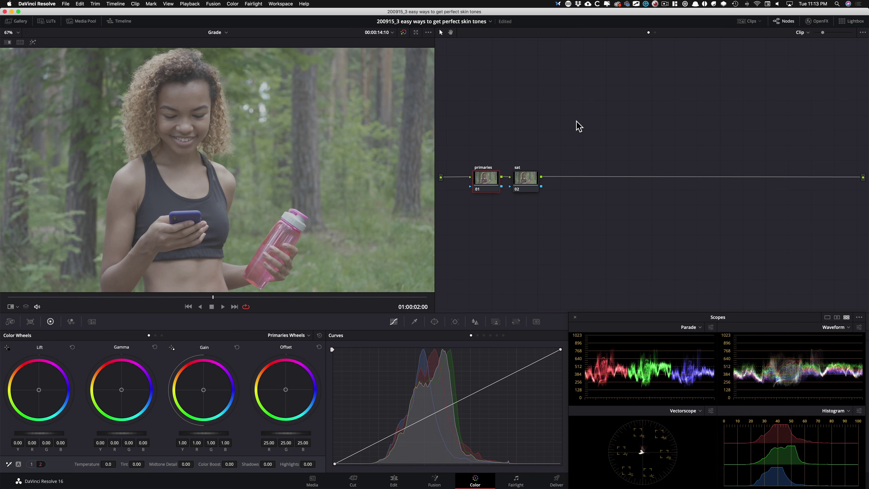
pyautogui.hotkey('shift', "'")
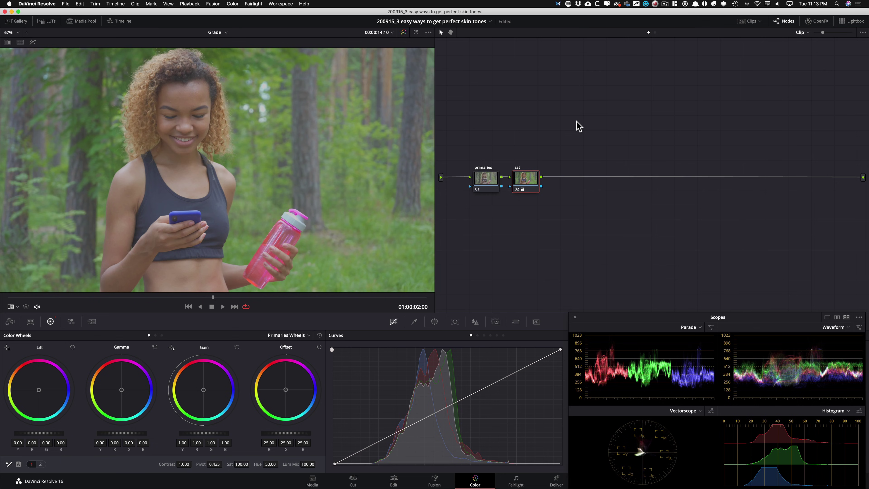
# Grade the primaries node to contrast 1.337, pivot 0.418, lift -0.03, gamma 0.05, gain 0.92 and offset RGB 24.85, 24.95, 25.35, and save the project.
pyautogui.hotkey('shift', 'alt', ';')
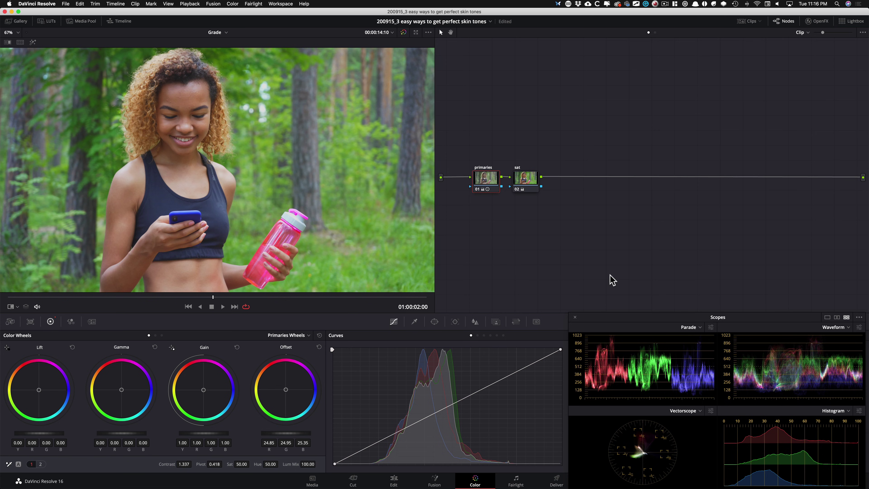
pyautogui.press('super+s')
pyautogui.hotkey('alt', 'd')
pyautogui.hotkey('alt', 'd')
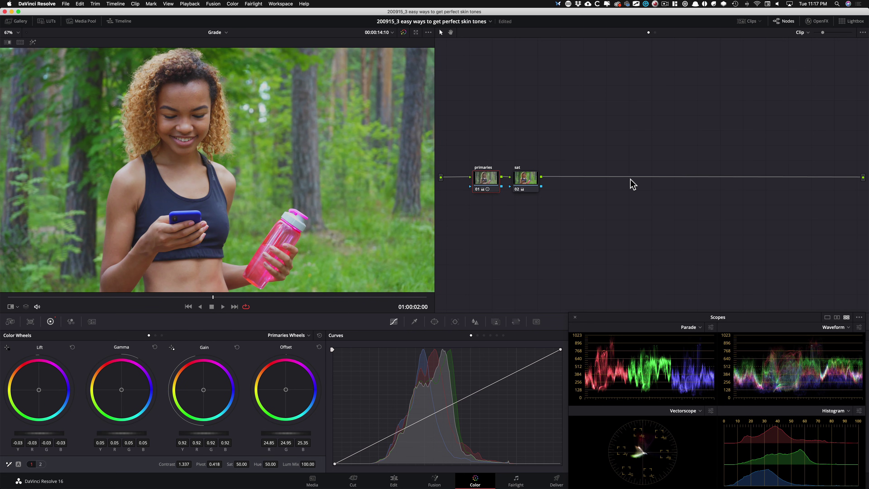
# Compare the shot with the primaries node disabled and enabled.
pyautogui.press('super+d')
pyautogui.press('super+d')
pyautogui.press('super+d')
pyautogui.press('super+d')
pyautogui.press('super+d')
pyautogui.press('super+d')
pyautogui.press('super+d')
pyautogui.press('super+d')
pyautogui.press('super+d')
pyautogui.press('super+d')
# Add a serial node after the sat node and label it "look".
pyautogui.hotkey('alt', 's')
pyautogui.press('Tab')
pyautogui.write('look')
pyautogui.press('Return')
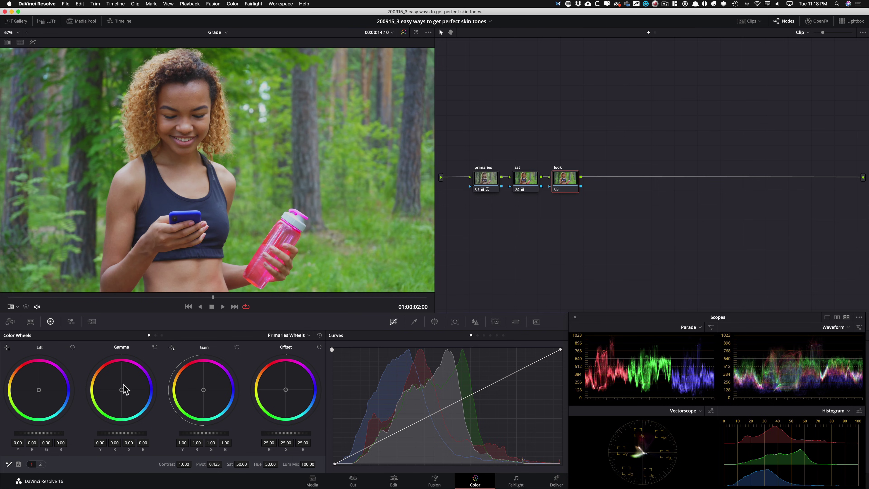
# On the look node, set the primary gamma RGB to 0.00, 0.01, -0.01 and the gain RGB to 1.01, 0.97, 1.00.
pyautogui.click(155, 335)
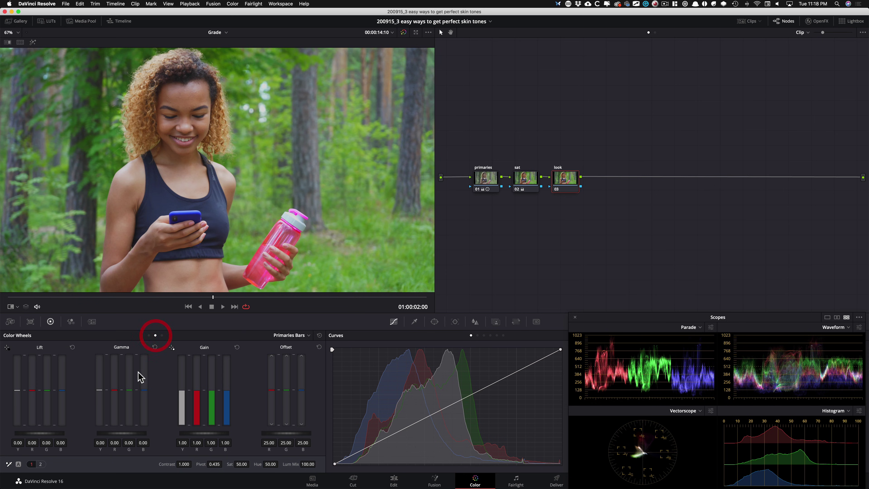
pyautogui.click(162, 335)
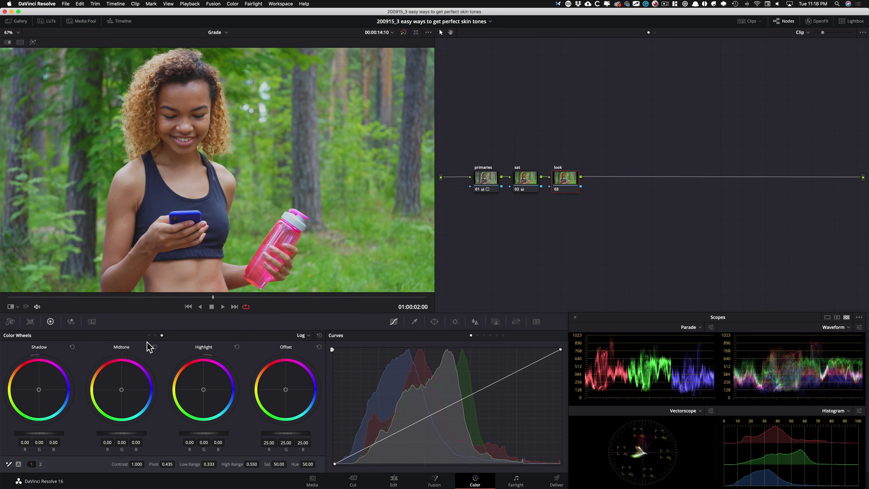
pyautogui.click(148, 335)
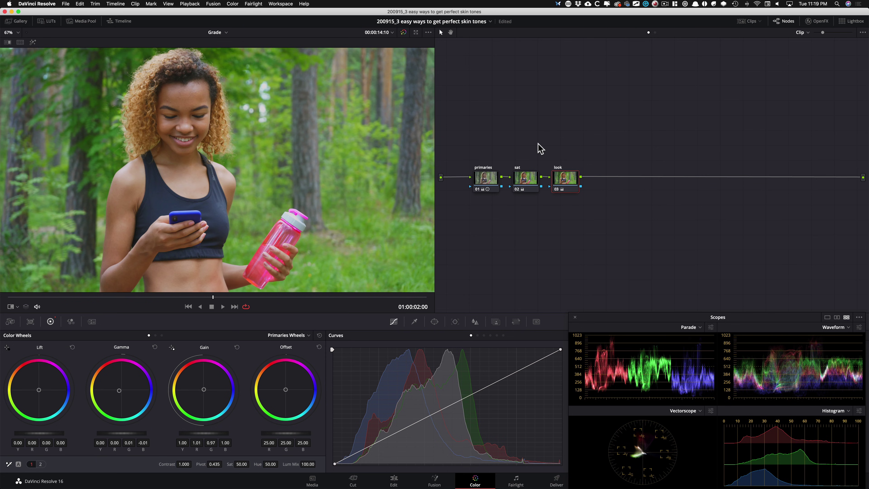
pyautogui.hotkey('alt', 'z')
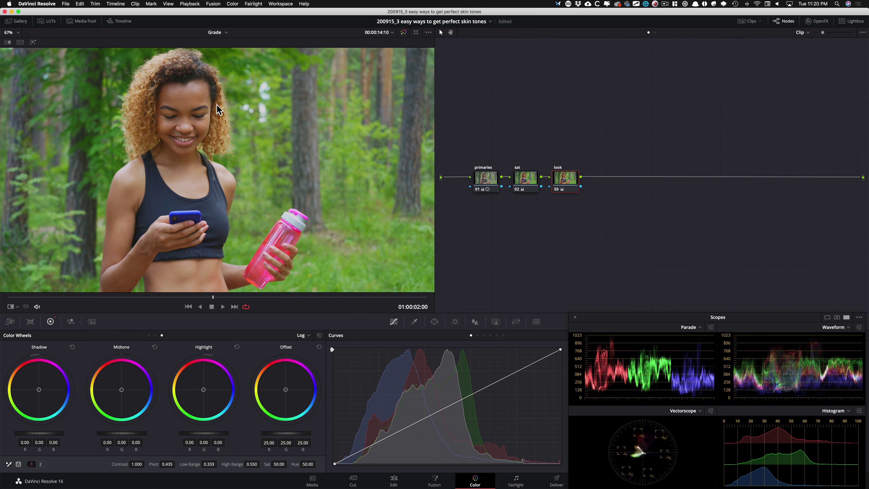
# Warm the look node's log midtones to RGB 0.04, -0.01, -0.07 and compare by undoing and redoing the change.
pyautogui.press('super+z')
pyautogui.press('super+shift+z')
pyautogui.press('super+z')
pyautogui.press('super+shift+z')
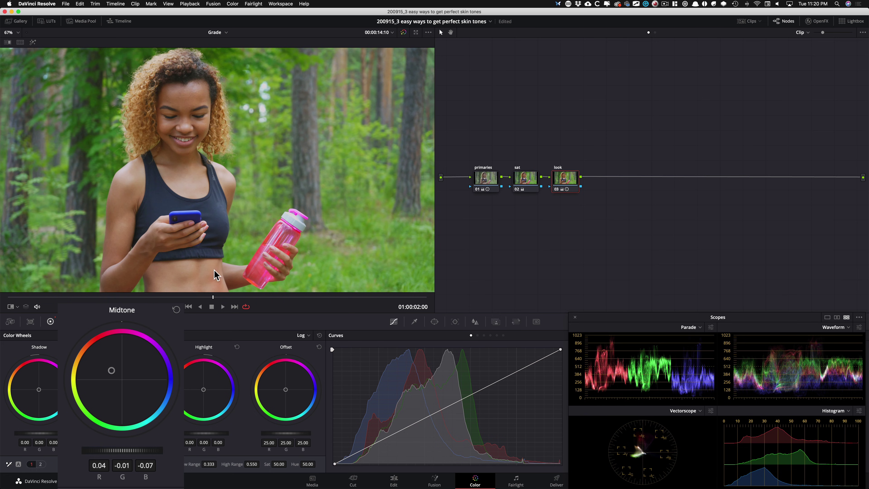
# Compare the skin tones and background with the look node disabled and enabled.
pyautogui.press('super+d')
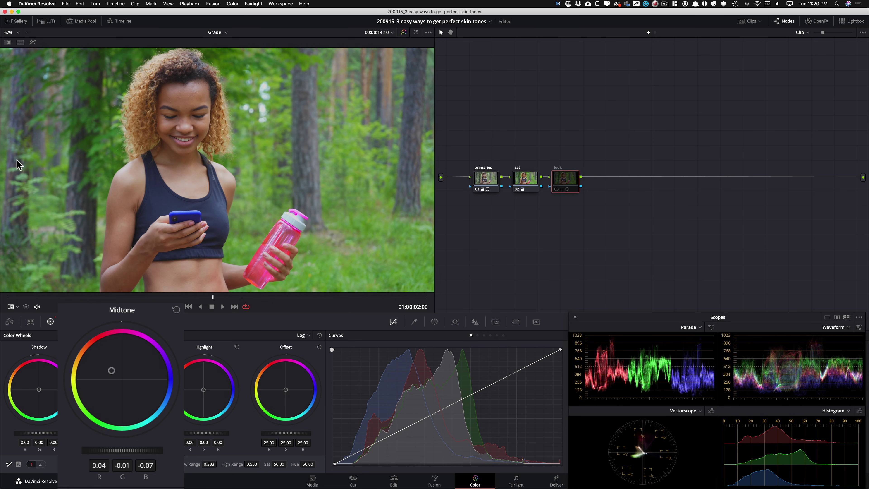
pyautogui.press('super+d')
pyautogui.press('super+d')
pyautogui.press('super+d')
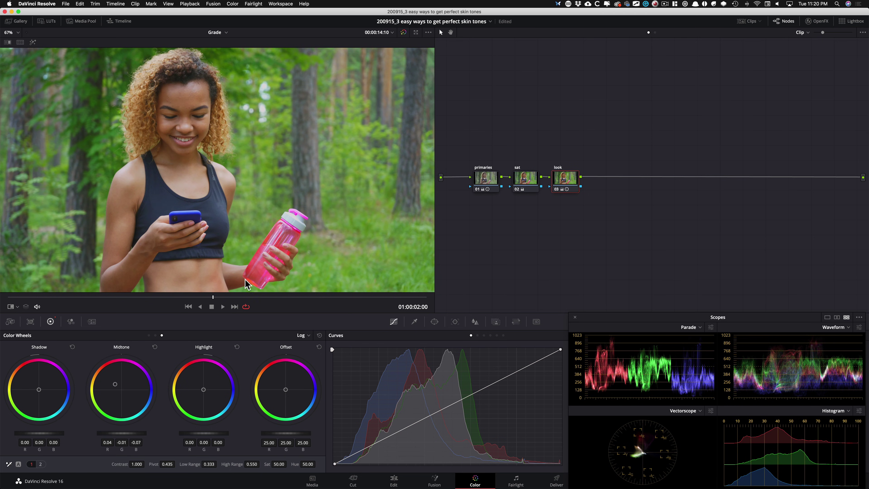
pyautogui.press('super+d')
pyautogui.press('super+d')
pyautogui.press('super+d')
pyautogui.press('super+d')
pyautogui.hotkey('ctrl', 'd')
pyautogui.press('super+d')
pyautogui.press('super+d')
pyautogui.press('super+d')
pyautogui.press('super+d')
# Add a serial node after the look node and label it "hue vs.".
pyautogui.hotkey('alt', 's')
pyautogui.press('Tab')
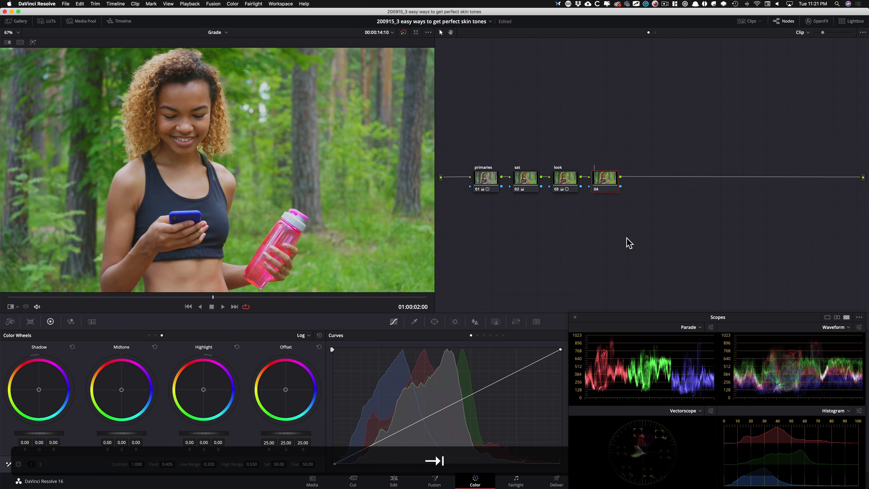
pyautogui.write('hue vs.')
pyautogui.press('Return')
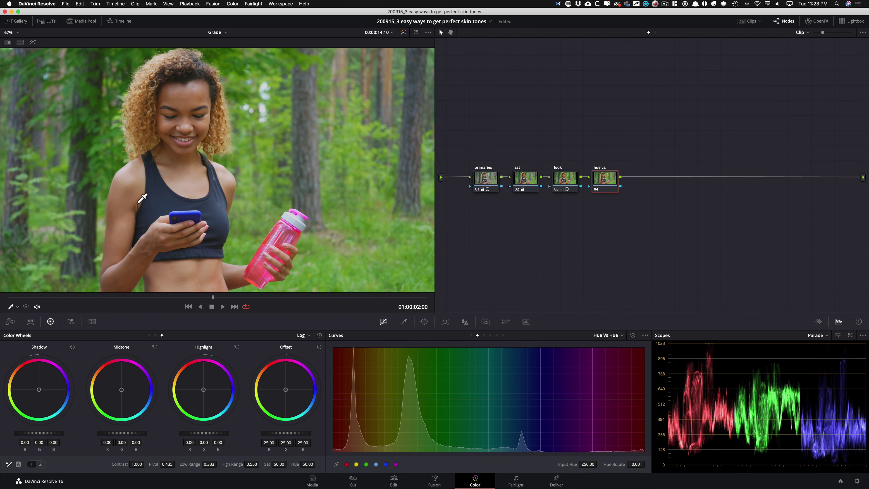
# Sample the woman's upper-arm skin for the Hue Vs Hue curve and spread the outer control points, the red-side one to input hue 261.59.
pyautogui.click(132, 185)
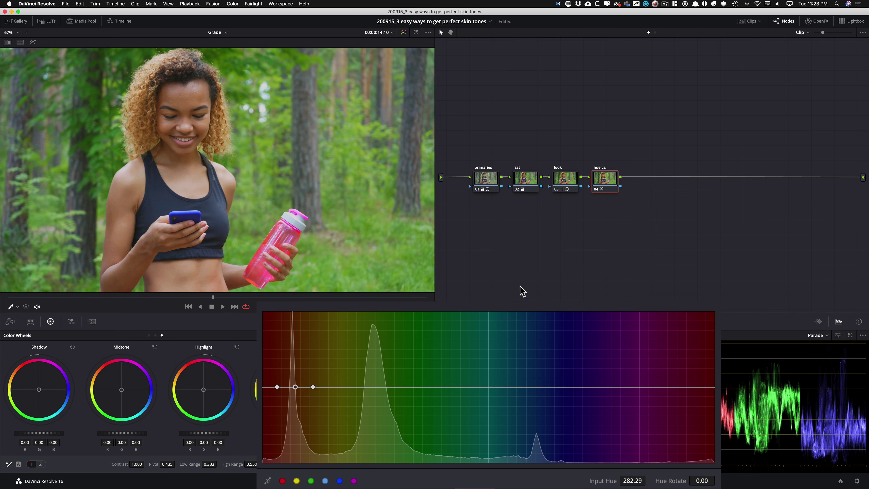
pyautogui.press('Left')
pyautogui.press('Right')
pyautogui.press('Right')
pyautogui.press('Right')
pyautogui.press('Left')
pyautogui.press('Right')
pyautogui.press('Left')
pyautogui.press('Left')
pyautogui.press('Left')
pyautogui.press('Left')
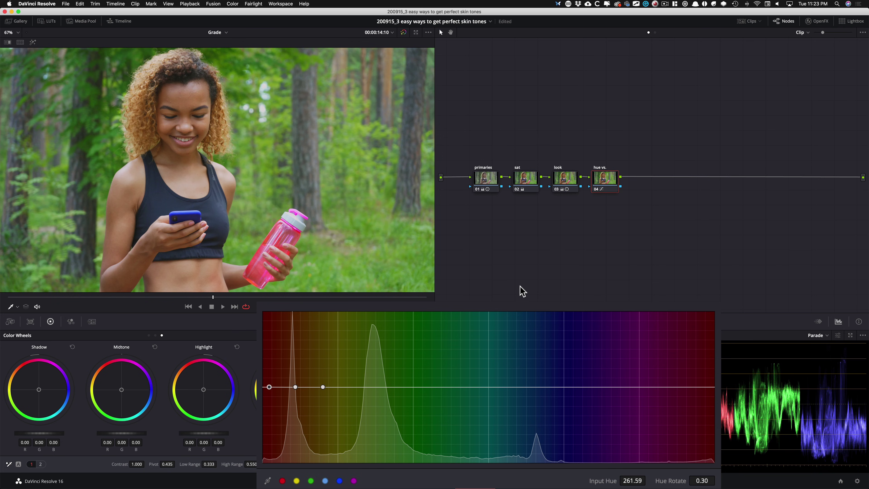
# Adjust the hue rotation of the middle skin-tone point on the Hue Vs Hue curve to -2.10.
pyautogui.press('Right')
pyautogui.press('Down')
pyautogui.press('Down')
pyautogui.press('Down')
pyautogui.press('Down')
pyautogui.press('Down')
pyautogui.press('Up')
pyautogui.press('Up')
pyautogui.press('Up')
pyautogui.press('Up')
pyautogui.press('Up')
pyautogui.press('Up')
pyautogui.press('Up')
pyautogui.press('Down')
pyautogui.press('Down')
pyautogui.press('Down')
pyautogui.press('Down')
pyautogui.press('Up')
pyautogui.press('Up')
# Compare the skin tones with the hue vs. node disabled and enabled.
pyautogui.hotkey('ctrl', 'd')
pyautogui.hotkey('ctrl', 'd')
pyautogui.hotkey('ctrl', 'd')
pyautogui.hotkey('ctrl', 'd')
pyautogui.hotkey('ctrl', 'd')
pyautogui.hotkey('ctrl', 'd')
pyautogui.hotkey('ctrl', 'd')
pyautogui.hotkey('ctrl', 'd')
pyautogui.hotkey('ctrl', 'd')
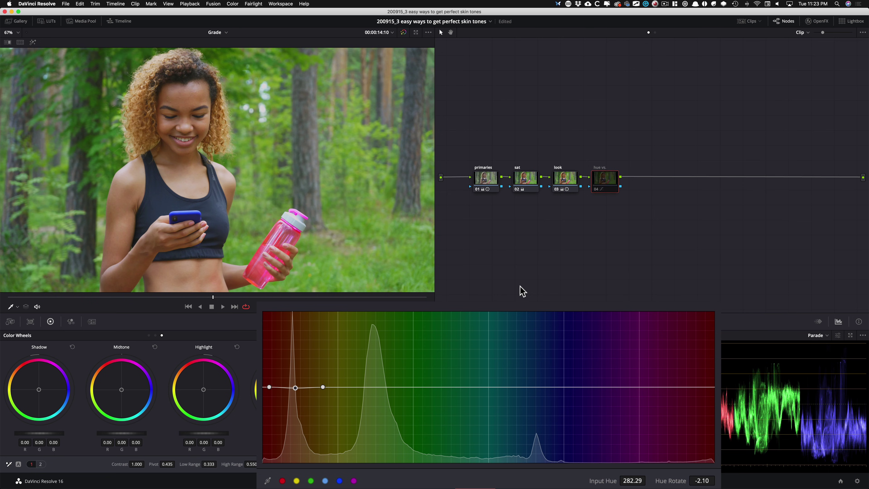
pyautogui.hotkey('ctrl', 'd')
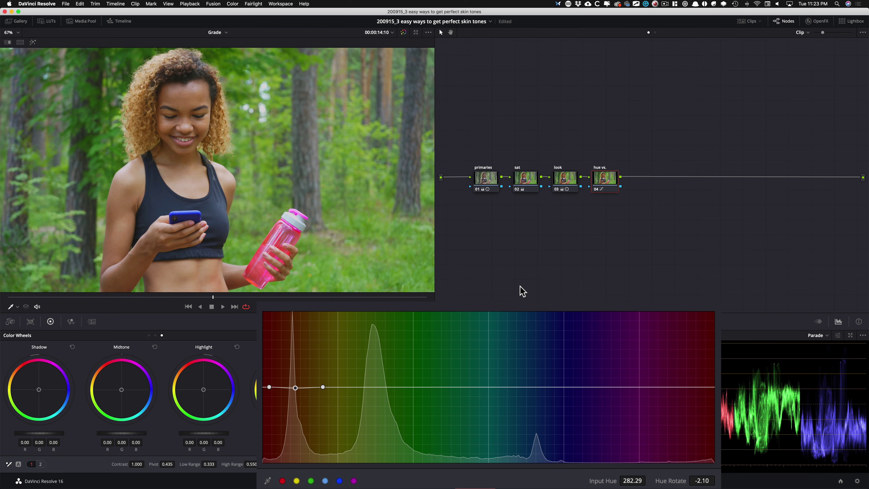
pyautogui.hotkey('ctrl', 'd')
pyautogui.hotkey('ctrl', 'd')
pyautogui.hotkey('ctrl', 'd')
pyautogui.hotkey('ctrl', 'd')
# Set the skin-tone point's hue rotation to -2.70 and compare the shot with the hue vs. node off and on.
pyautogui.press('super+z')
pyautogui.hotkey('ctrl', 'd')
pyautogui.hotkey('ctrl', 'd')
pyautogui.hotkey('ctrl', 'd')
pyautogui.hotkey('ctrl', 'd')
pyautogui.hotkey('ctrl', 'd')
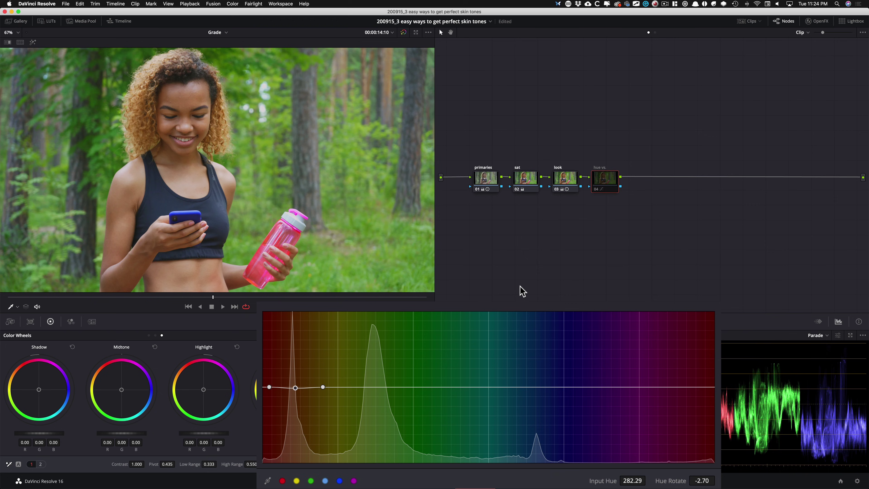
pyautogui.hotkey('ctrl', 'd')
pyautogui.hotkey('ctrl', 'd')
pyautogui.hotkey('ctrl', 'd')
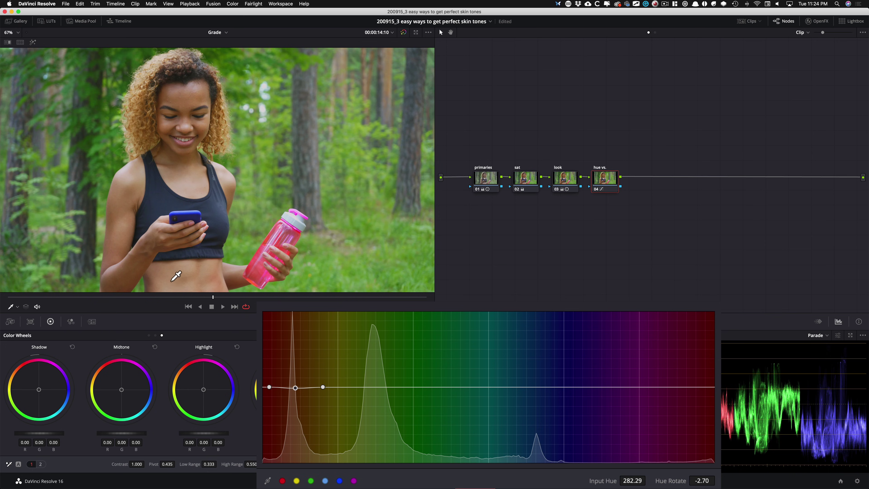
pyautogui.hotkey('ctrl', 'd')
pyautogui.hotkey('ctrl', 'd')
pyautogui.hotkey('ctrl', 'd')
pyautogui.hotkey('ctrl', 'd')
pyautogui.hotkey('ctrl', 'd')
pyautogui.hotkey('ctrl', 'd')
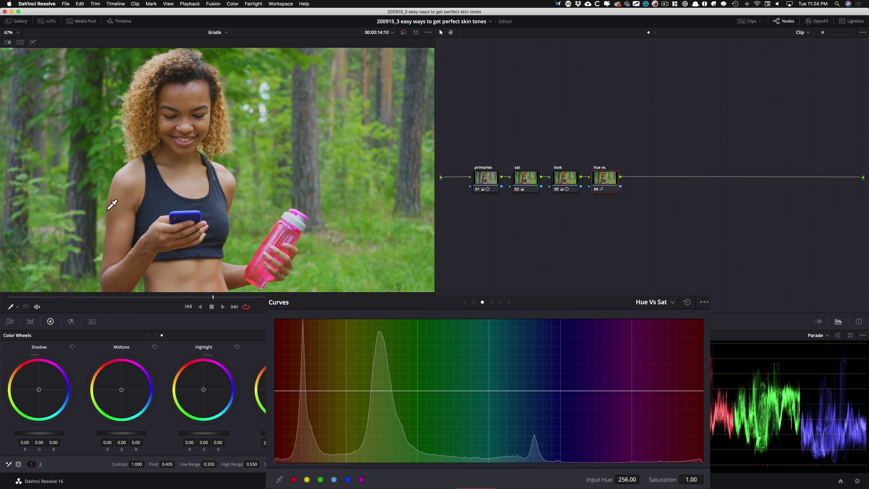
# Sample the upper-arm skin for the Hue Vs Sat curve and spread the outer control points around the sampled hue.
pyautogui.click(133, 188)
pyautogui.press('Tab')
pyautogui.press('Right')
pyautogui.press('Right')
pyautogui.press('Right')
pyautogui.hotkey('shift', 'Tab')
pyautogui.hotkey('shift', 'Tab')
pyautogui.press('Left')
pyautogui.press('Left')
pyautogui.press('Left')
pyautogui.press('Left')
pyautogui.press('Tab')
# Try a saturation of 1.19 at the middle skin-tone point of the Hue Vs Sat curve.
pyautogui.press('Up')
pyautogui.press('Up')
pyautogui.press('Up')
pyautogui.press('Up')
pyautogui.press('Up')
pyautogui.press('Up')
pyautogui.press('Up')
pyautogui.press('Up')
pyautogui.press('Up')
pyautogui.press('Up')
pyautogui.press('Up')
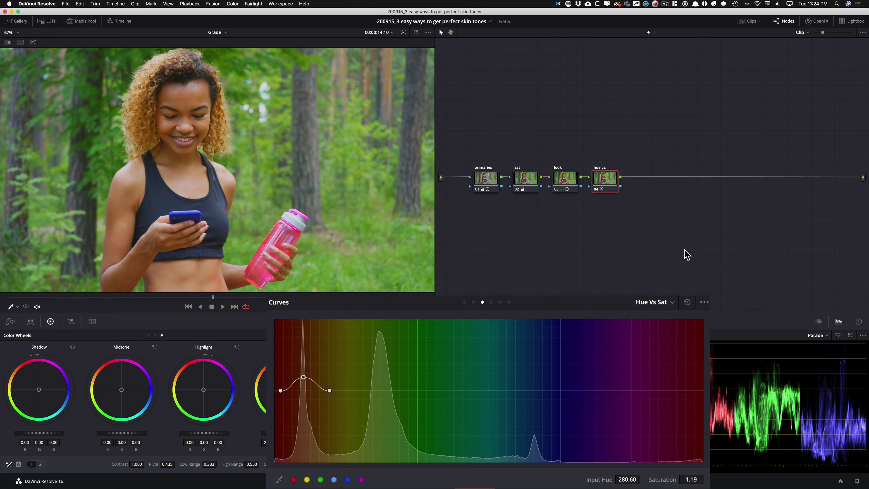
# Fine-tune the skin-tone point's saturation on the Hue Vs Sat curve down to about 1.04.
pyautogui.press('Down')
pyautogui.press('Down')
pyautogui.press('Down')
pyautogui.press('Down')
pyautogui.press('Down')
pyautogui.press('Down')
pyautogui.press('Down')
pyautogui.press('Down')
pyautogui.press('Down')
pyautogui.press('Down')
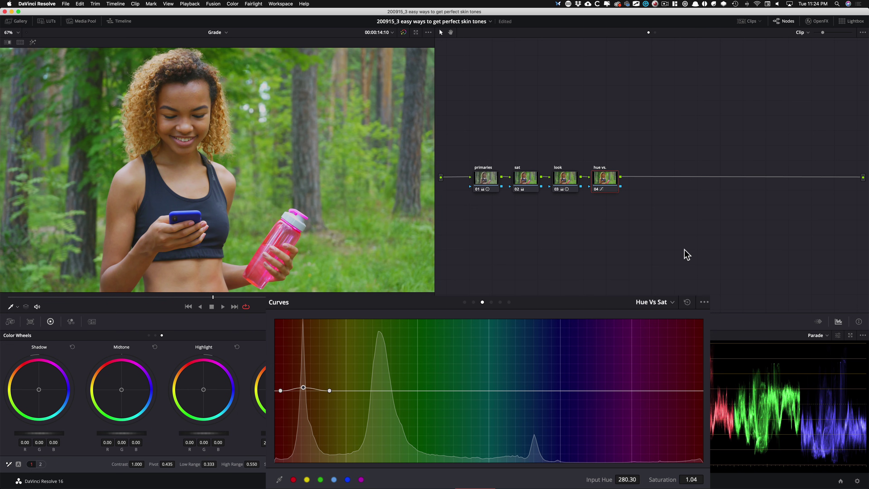
pyautogui.press('Up')
pyautogui.press('Up')
pyautogui.press('Up')
pyautogui.press('Up')
pyautogui.press('Down')
pyautogui.press('Down')
pyautogui.press('Down')
pyautogui.press('Down')
pyautogui.press('Down')
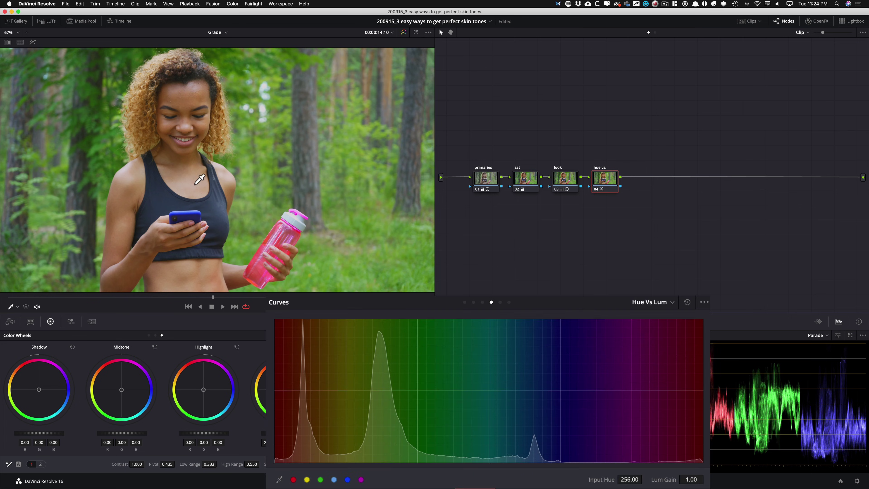
# Sample the arm skin for the Hue Vs Lum curve and raise the sampled point's lum gain to 1.11.
pyautogui.click(124, 210)
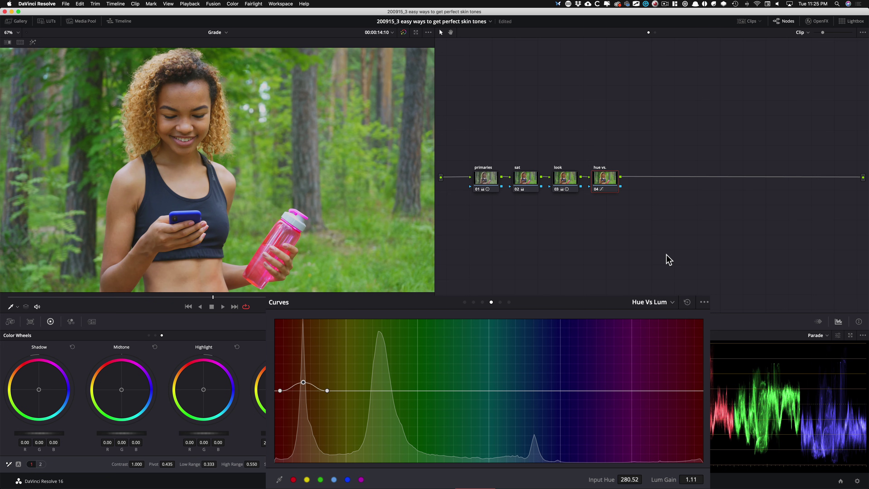
# Toggle the hue-curve node off and on repeatedly to compare the skin tone before and after the Hue Vs curves.
pyautogui.press('super+d')
pyautogui.press('super+d')
pyautogui.press('super+d')
pyautogui.press('super+d')
pyautogui.press('super+d')
pyautogui.press('super+d')
pyautogui.press('super+d')
pyautogui.press('super+d')
pyautogui.press('super+d')
pyautogui.press('super+d')
pyautogui.press('super+d')
pyautogui.press('super+d')
pyautogui.press('super+d')
pyautogui.press('super+d')
pyautogui.press('super+d')
pyautogui.press('super+d')
pyautogui.press('super+d')
pyautogui.press('super+d')
pyautogui.press('super+d')
pyautogui.press('super+d')
pyautogui.press('super+d')
pyautogui.press('super+d')
pyautogui.press('super+d')
pyautogui.press('super+d')
pyautogui.press('super+d')
# Sample the foliage for the Hue Vs Hue curve and rotate its yellowish hue toward a cleaner green.
pyautogui.hotkey('alt', '2')
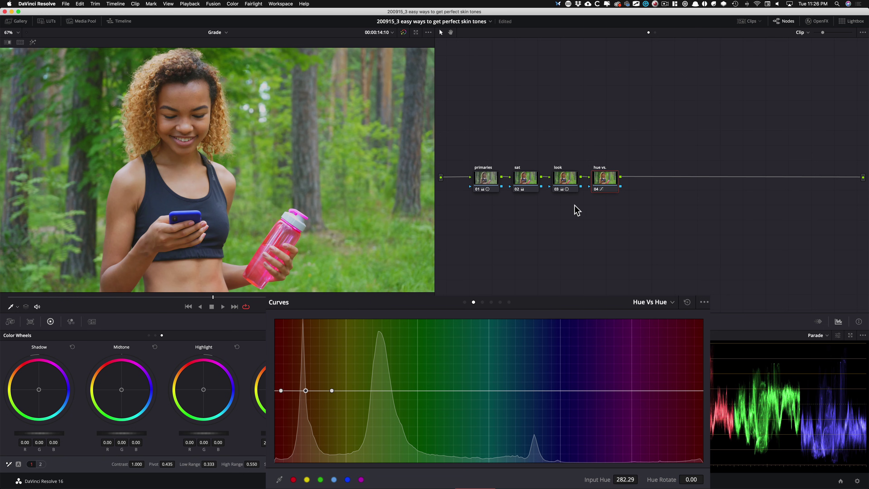
pyautogui.click(347, 272)
pyautogui.press('Tab')
pyautogui.hotkey('shift', 'Tab')
pyautogui.hotkey('shift', 'Tab')
pyautogui.press('Tab')
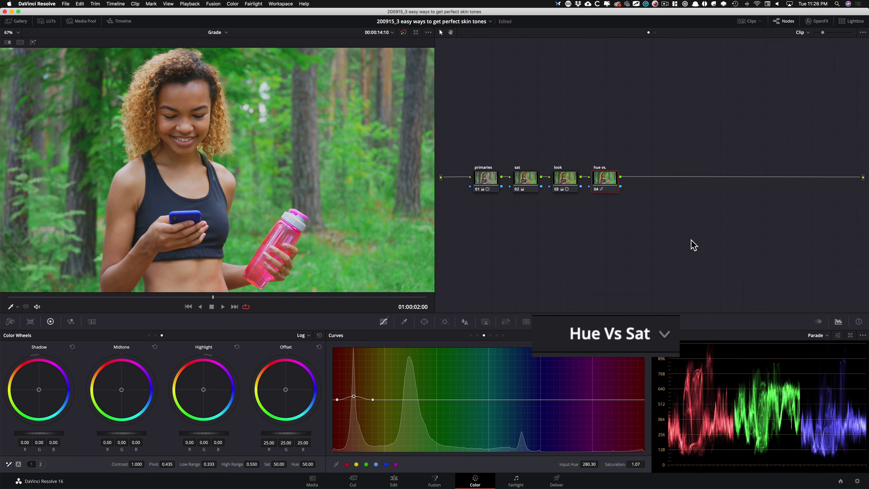
# Sample the foliage to raise its saturation slightly on the Hue Vs Sat curve and lower its lum gain to 0.83 on Hue Vs Lum.
pyautogui.click(346, 263)
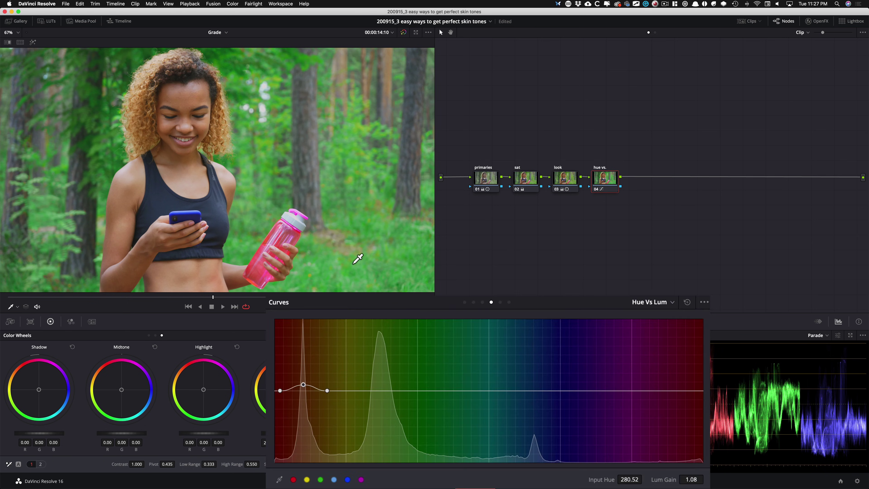
pyautogui.click(352, 265)
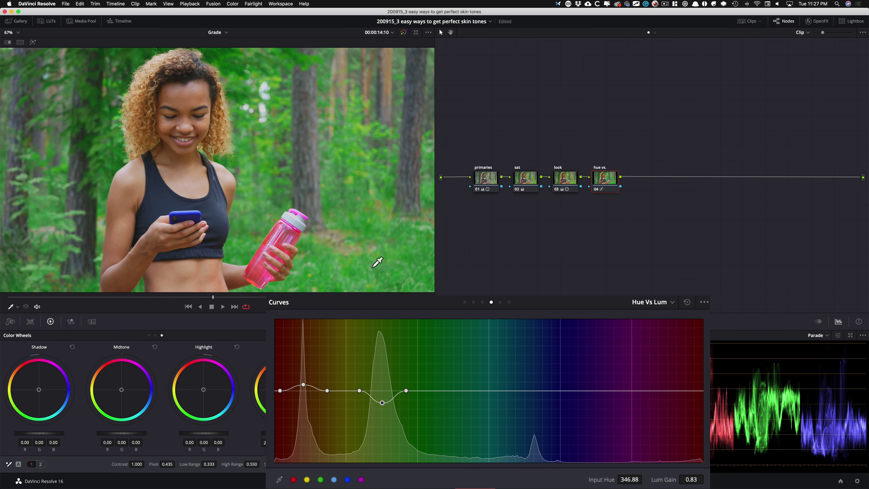
# Toggle the hue-curve node off and on to compare the background foliage before and after the green adjustments.
pyautogui.hotkey('ctrl', 'd')
pyautogui.hotkey('ctrl', 'd')
pyautogui.hotkey('ctrl', 'd')
pyautogui.hotkey('ctrl', 'd')
pyautogui.hotkey('ctrl', 'd')
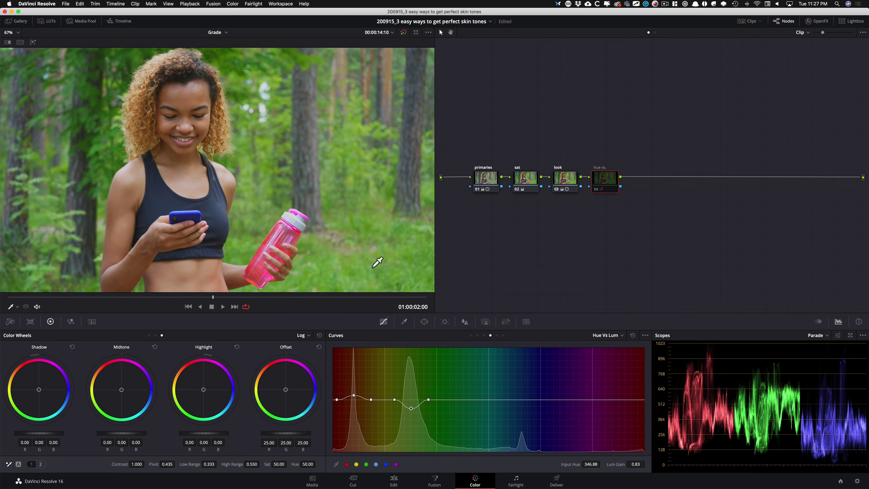
pyautogui.hotkey('ctrl', 'd')
pyautogui.hotkey('ctrl', 'd')
pyautogui.hotkey('ctrl', 'd')
pyautogui.hotkey('ctrl', 'd')
pyautogui.hotkey('ctrl', 'd')
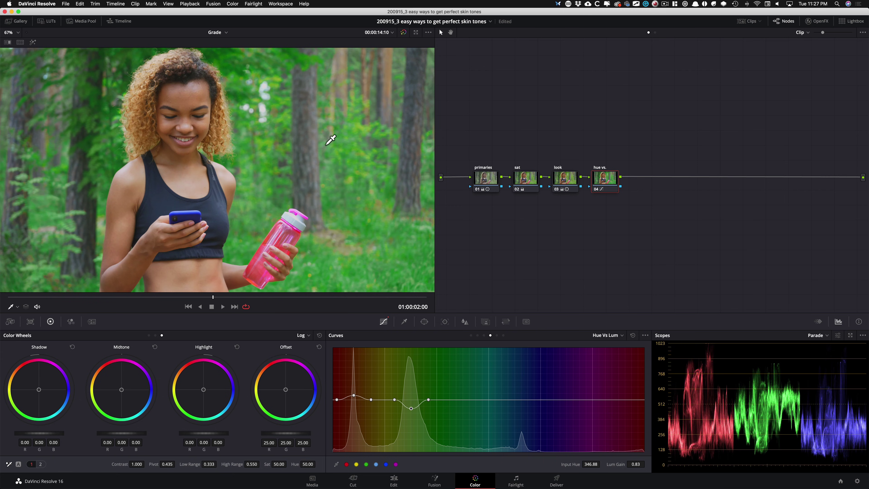
pyautogui.hotkey('ctrl', 'd')
pyautogui.hotkey('ctrl', 'd')
pyautogui.press('super+d')
pyautogui.press('super+d')
pyautogui.press('super+d')
pyautogui.press('super+d')
pyautogui.press('super+d')
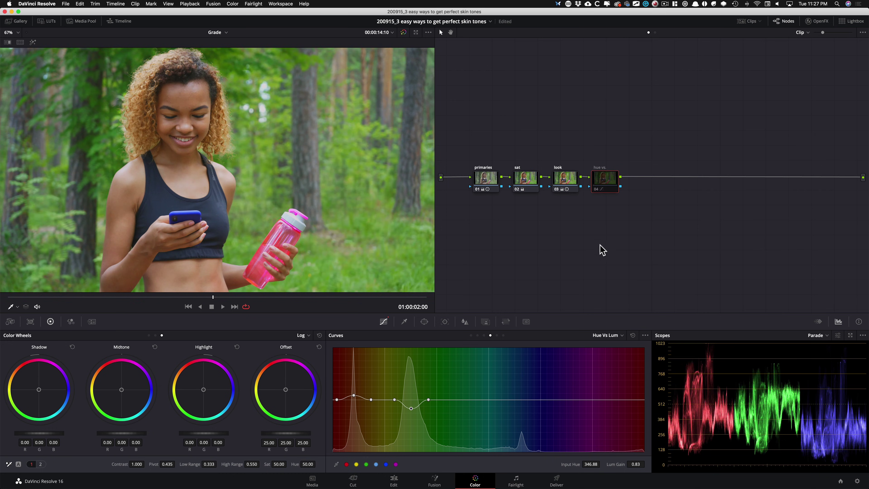
pyautogui.press('super+d')
pyautogui.press('super+d')
pyautogui.press('super+d')
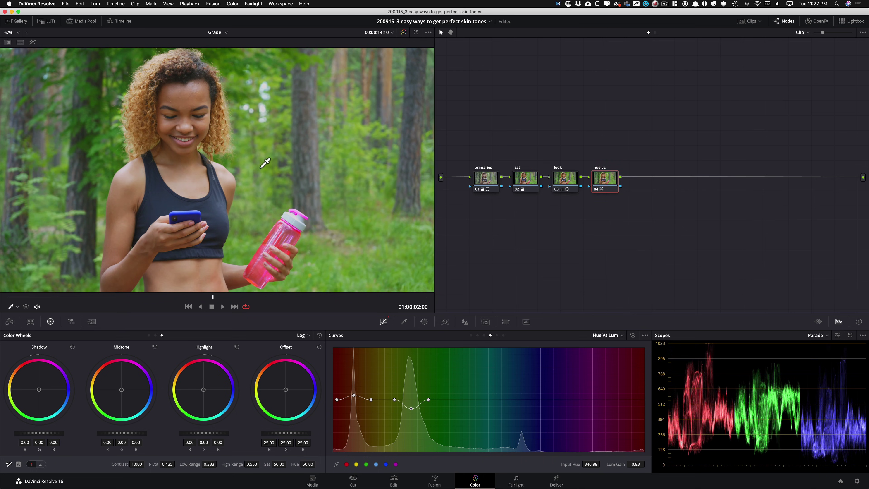
pyautogui.press('super+d')
pyautogui.press('super+d')
pyautogui.press('super+d')
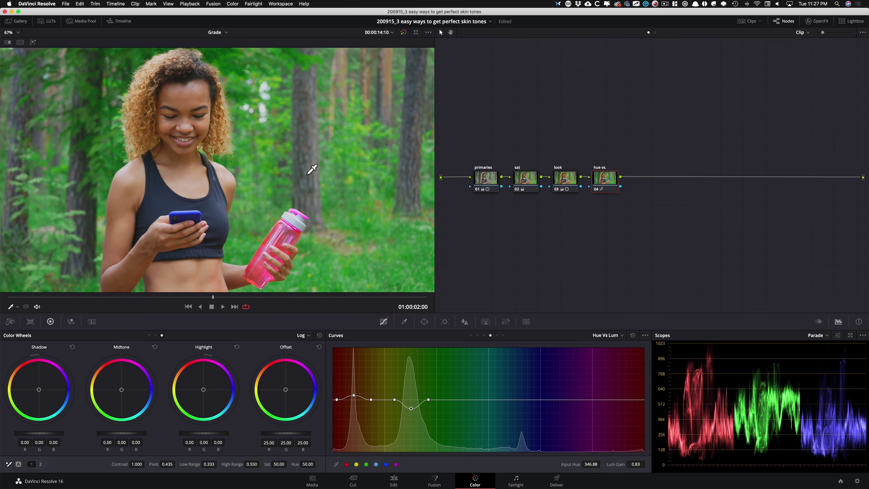
pyautogui.press('super+d')
pyautogui.press('super+d')
# Sample the dark blue top for the Hue Vs Sat curve, reduce its saturation to 0.77, and compare with the node bypassed.
pyautogui.click(484, 335)
pyautogui.click(166, 201)
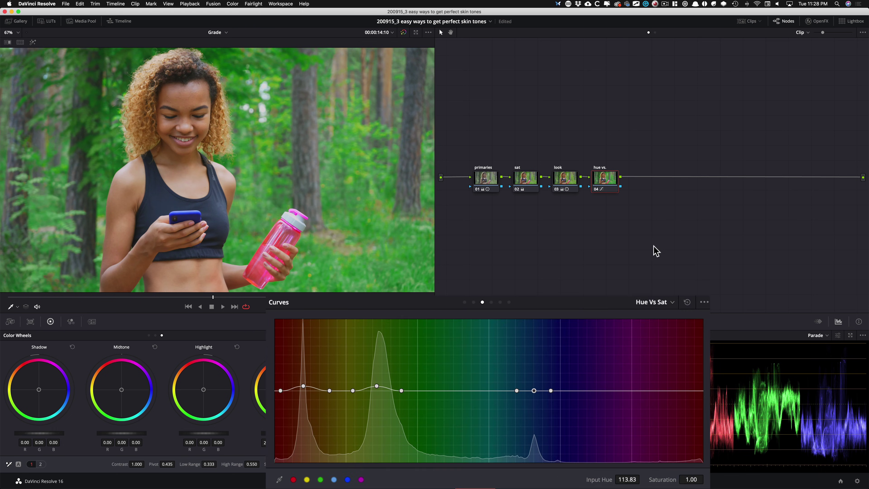
pyautogui.press('Tab')
pyautogui.hotkey('shift', 'Tab')
pyautogui.hotkey('shift', 'Tab')
pyautogui.press('Tab')
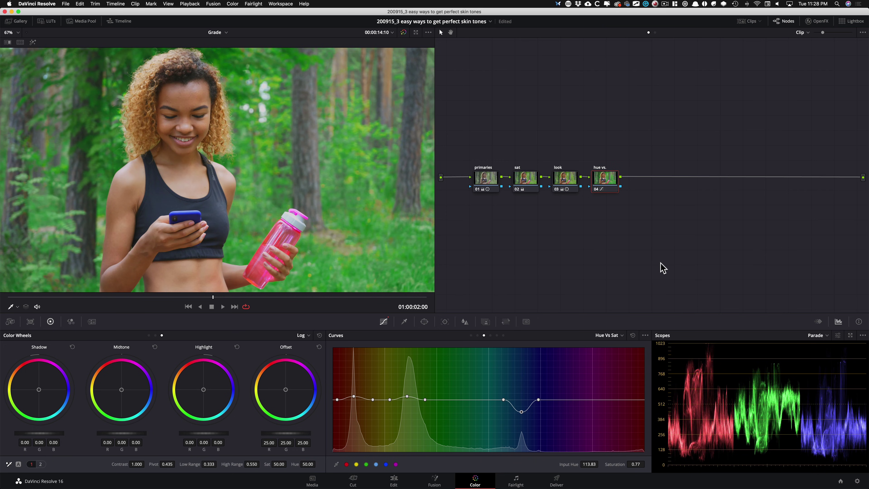
pyautogui.click(630, 207)
pyautogui.press('super+d')
pyautogui.press('super+d')
pyautogui.press('super+d')
# Add a serial node after the hue-curve node, shift it upward, and add a parallel node beneath it.
pyautogui.hotkey('alt', 's')
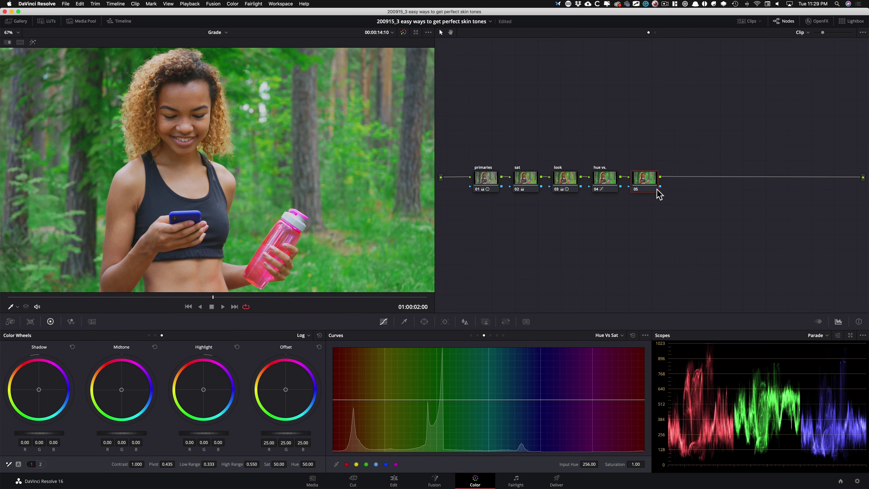
pyautogui.moveTo(649, 179); pyautogui.dragTo(652, 164)
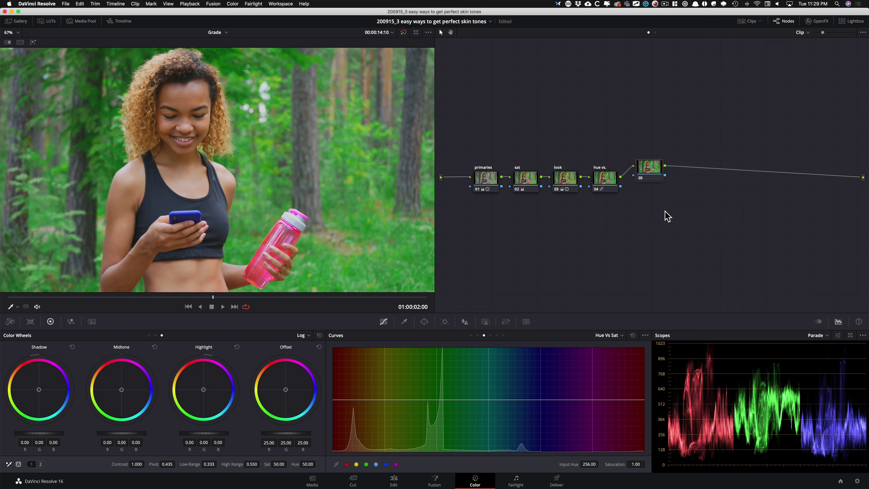
pyautogui.hotkey('alt', 'p')
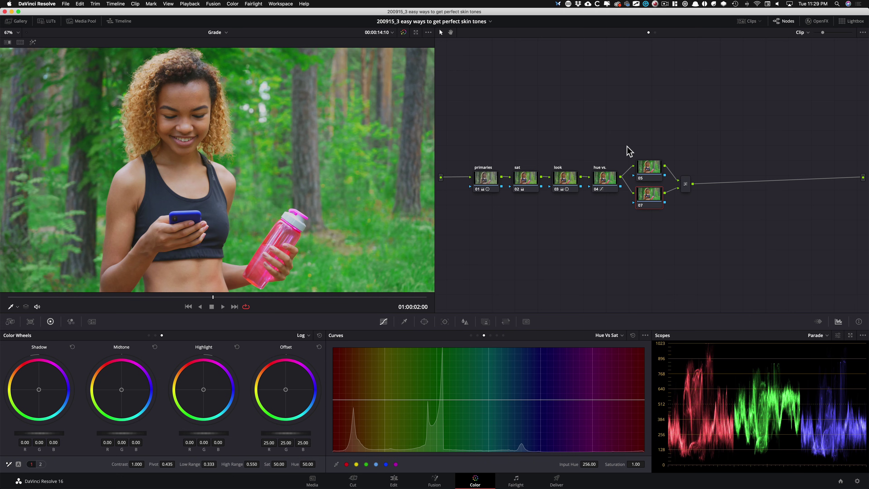
# Qualify the skin from the upper arm on the parallel node, with hue width 7.0, saturation low 1.0 and luminance low 52.7.
pyautogui.hotkey('alt', 'shift', 'q')
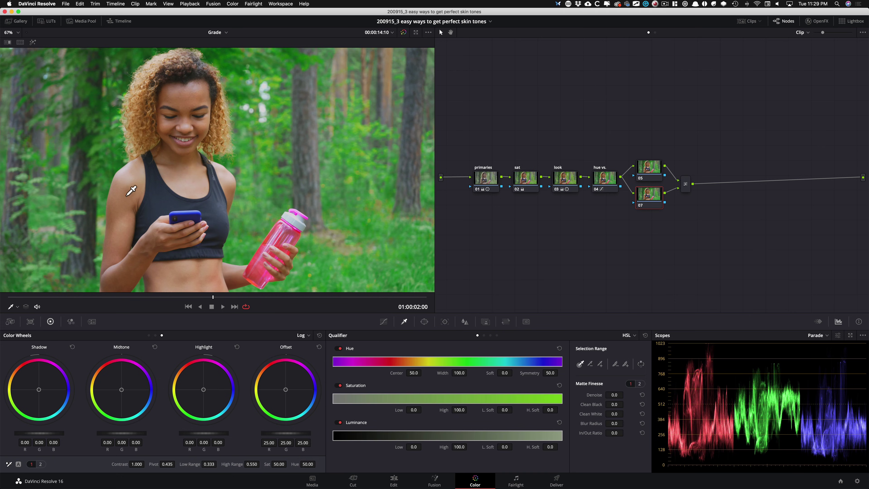
pyautogui.moveTo(137, 185); pyautogui.dragTo(126, 220)
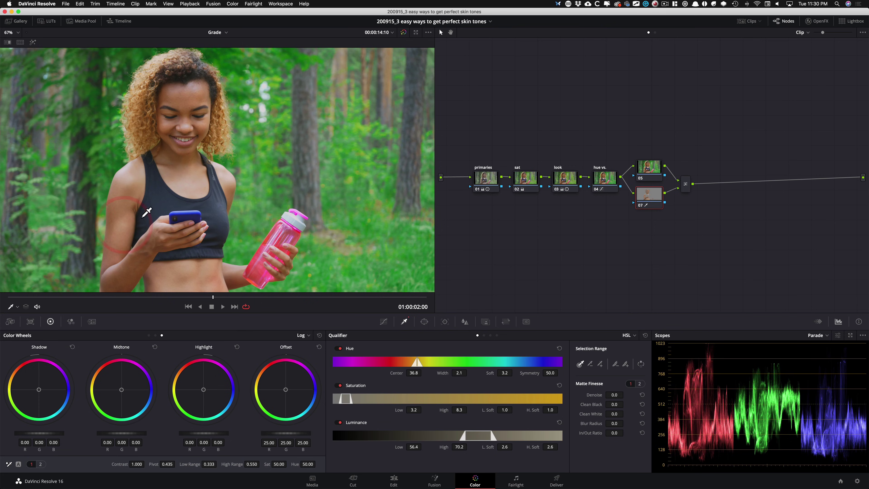
pyautogui.hotkey('shift', 'h')
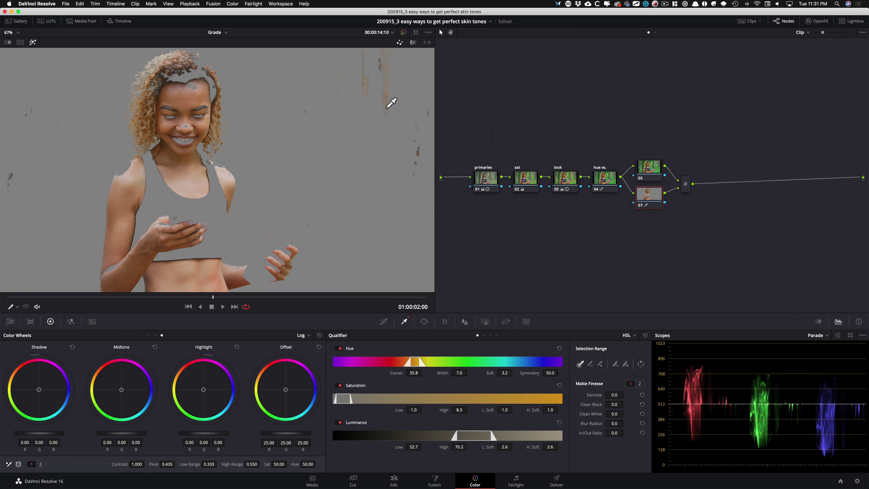
pyautogui.hotkey('shift', 'h')
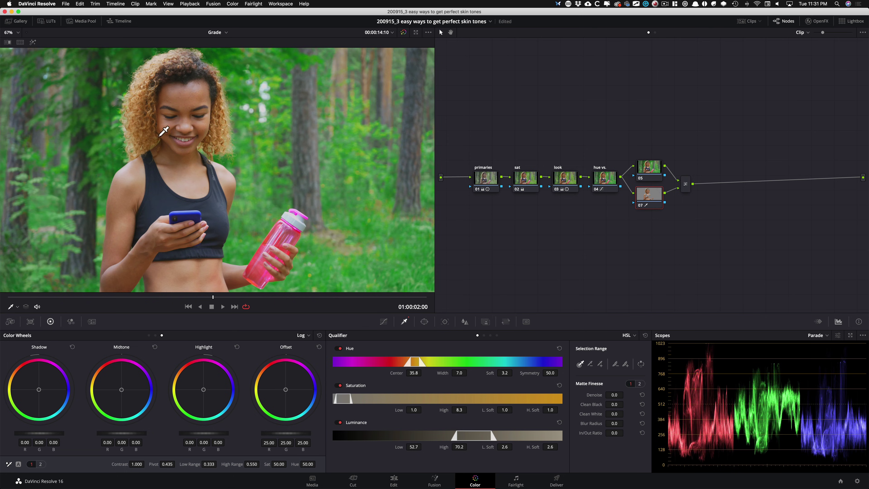
pyautogui.hotkey('shift', 'h')
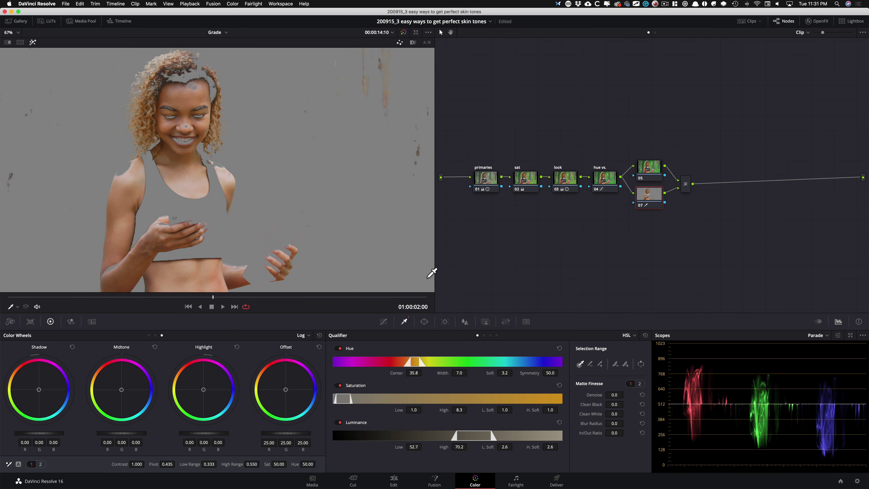
# Set the skin qualifier's matte Denoise to 10.5 and check the key in the highlight view.
pyautogui.moveTo(605, 298); pyautogui.dragTo(619, 289)
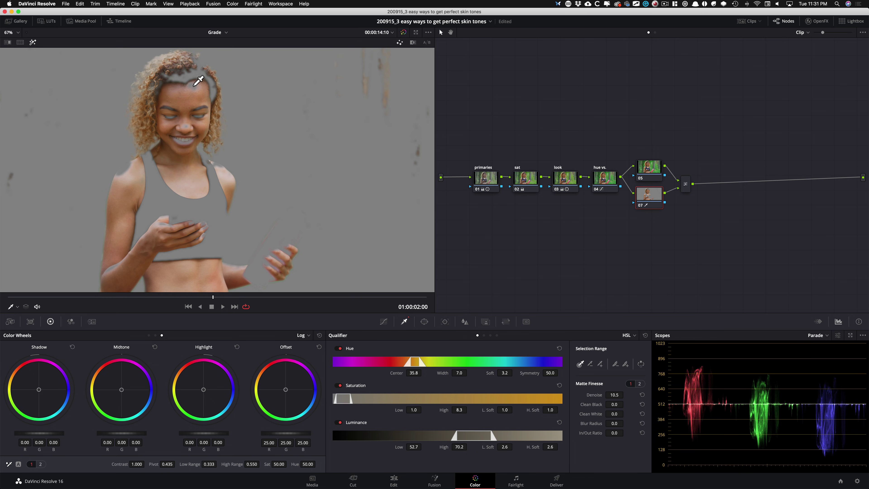
pyautogui.hotkey('shift', 'h')
pyautogui.hotkey('shift', 'h')
pyautogui.hotkey('shift', 'h')
pyautogui.hotkey('shift', 'h')
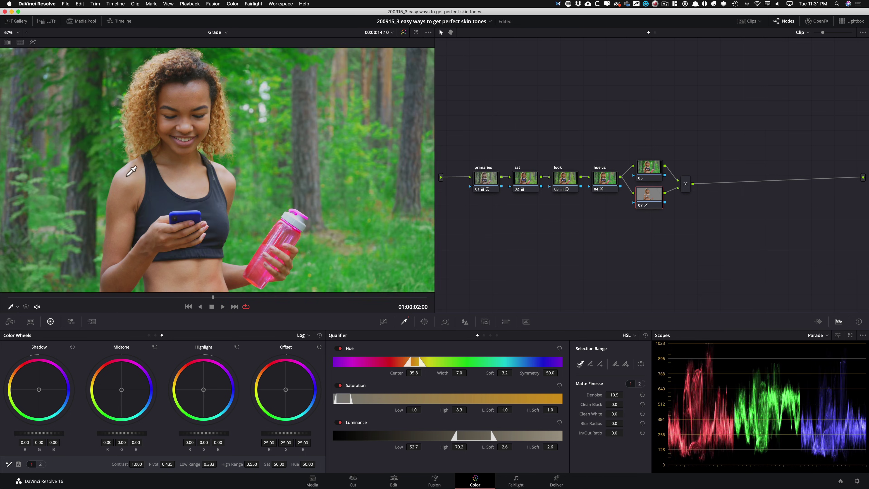
pyautogui.hotkey('shift', 'h')
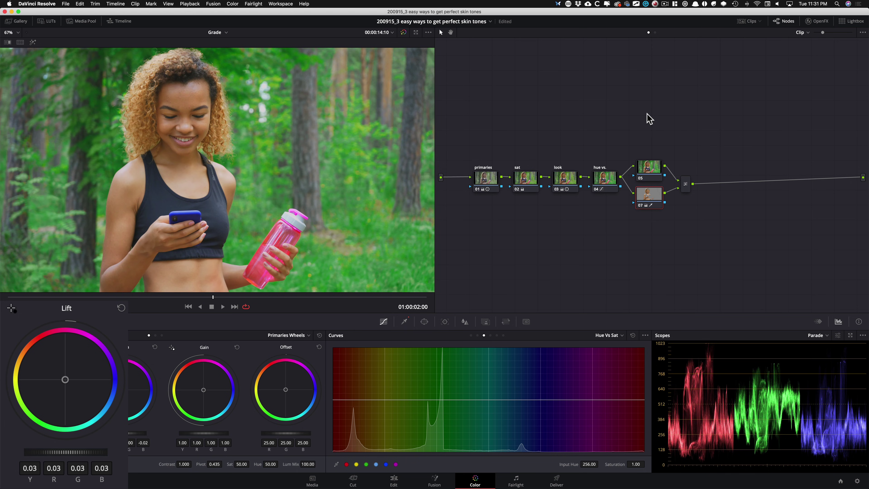
# Toggle the qualified skin node off and on to compare the skin with and without its lift and gamma adjustments.
pyautogui.press('super+d')
pyautogui.press('super+d')
pyautogui.press('super+d')
pyautogui.press('super+d')
pyautogui.press('super+d')
pyautogui.press('super+d')
pyautogui.press('super+d')
pyautogui.press('super+d')
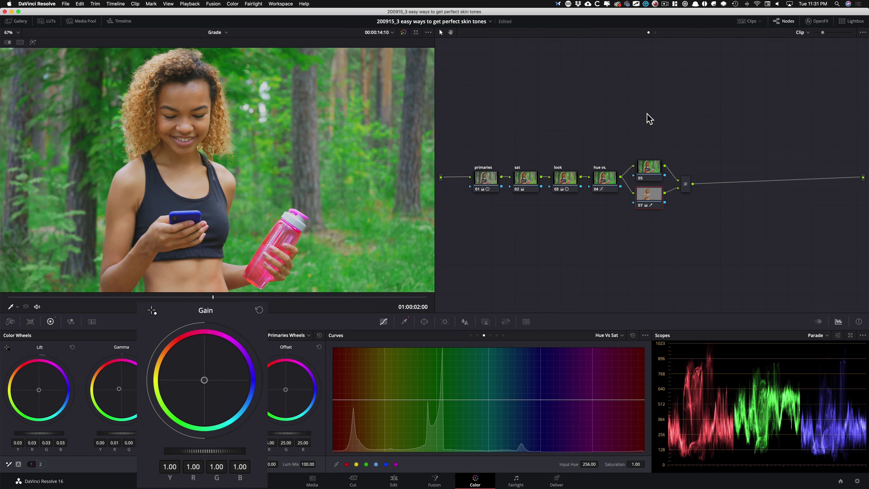
# Set the qualified skin node's gain to 1.01 red and 0.99 green, and save the project.
pyautogui.press('super+d')
pyautogui.press('super+d')
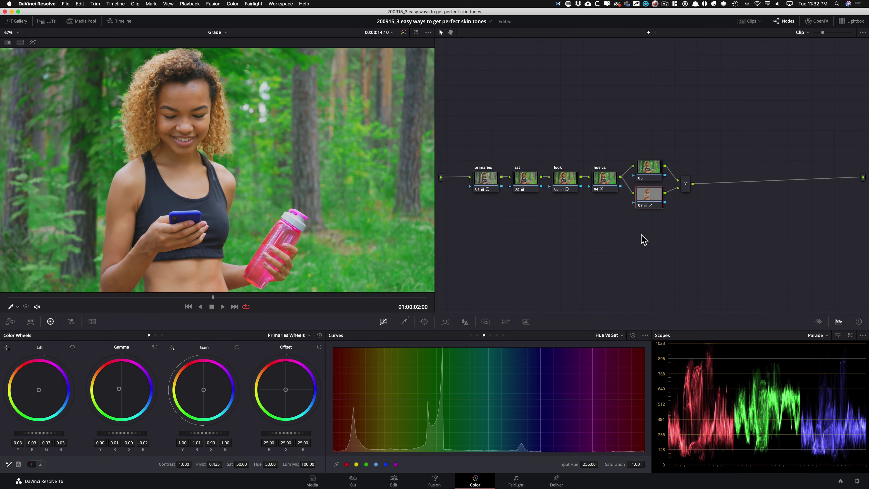
pyautogui.press('super+s')
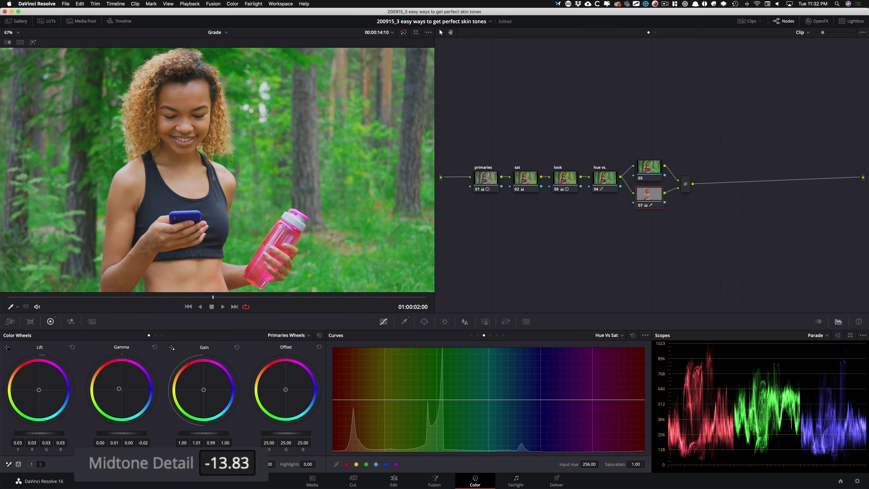
# Soften the skin by setting Midtone Detail to -30.40, and compare the result with the qualified node bypassed.
pyautogui.moveTo(227, 463)
pyautogui.mouseDown()
pyautogui.moveTo(205, 463)
pyautogui.moveTo(229, 465)
pyautogui.mouseUp()
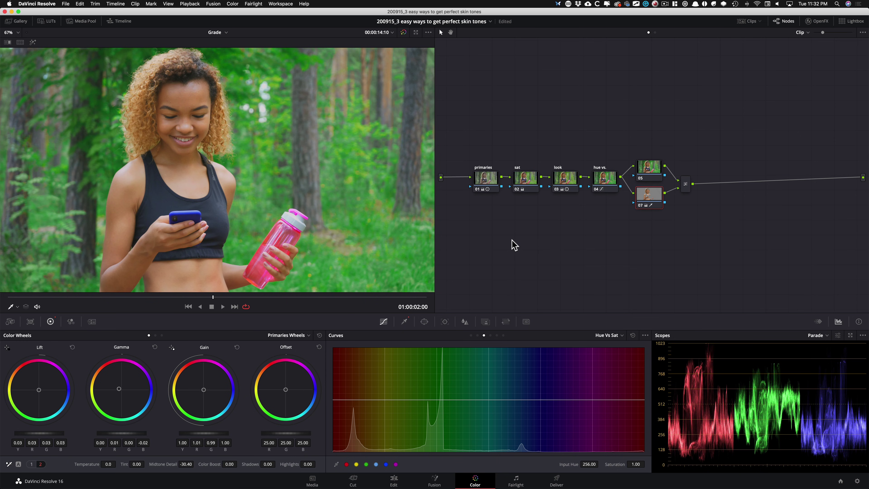
pyautogui.press('super+d')
pyautogui.press('super+d')
pyautogui.press('super+d')
pyautogui.press('super+d')
pyautogui.press('super+d')
pyautogui.press('super+d')
pyautogui.press('super+d')
pyautogui.press('super+d')
pyautogui.press('super+d')
pyautogui.press('super+d')
pyautogui.press('super+d')
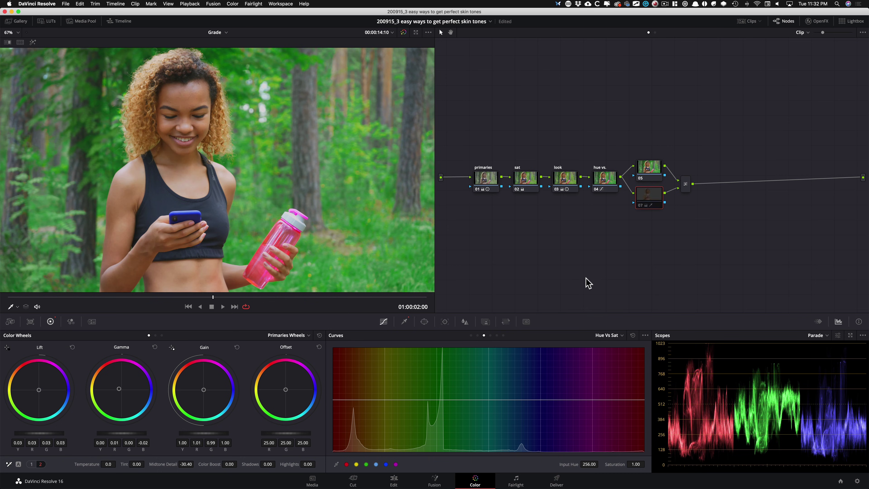
pyautogui.press('super+d')
pyautogui.press('super+d')
pyautogui.press('super+d')
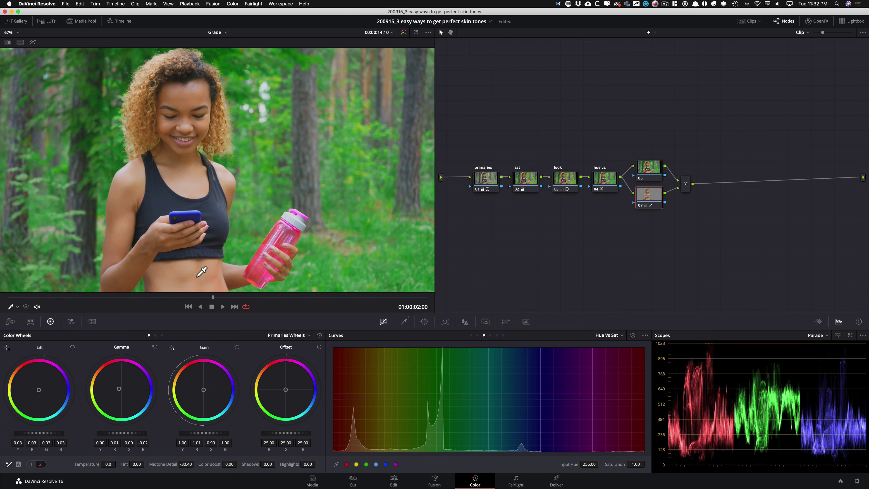
# Shift the qualified node down and label it skin, and warm node 05 with gain at 1.04 red, 1.01 green and 0.91 blue.
pyautogui.moveTo(652, 202); pyautogui.dragTo(645, 210)
pyautogui.press('Tab')
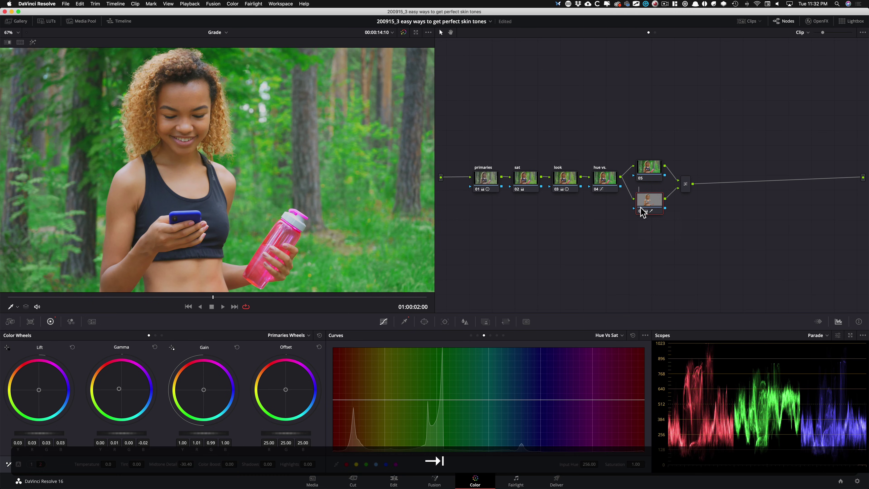
pyautogui.write('skin')
pyautogui.press('Return')
pyautogui.hotkey('shift', ';')
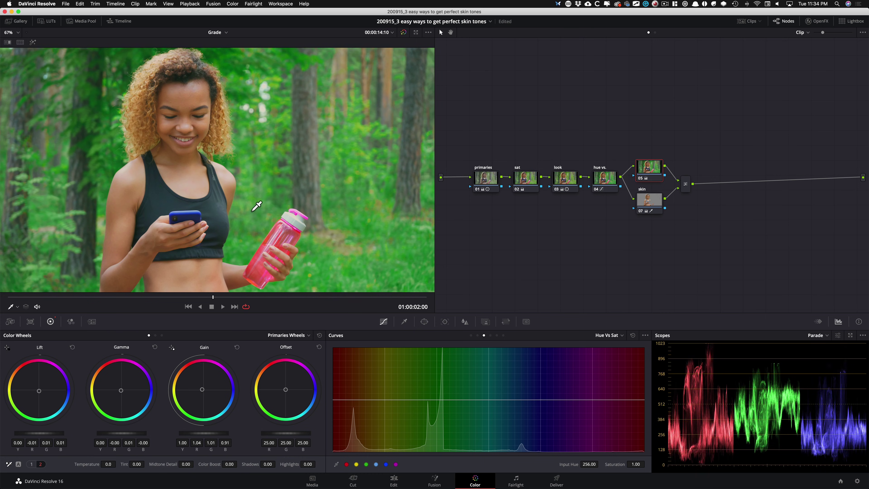
# Add a serial node labelled pop after the parallel mixer, and replace the floating scopes window with the docked scopes.
pyautogui.click(686, 183)
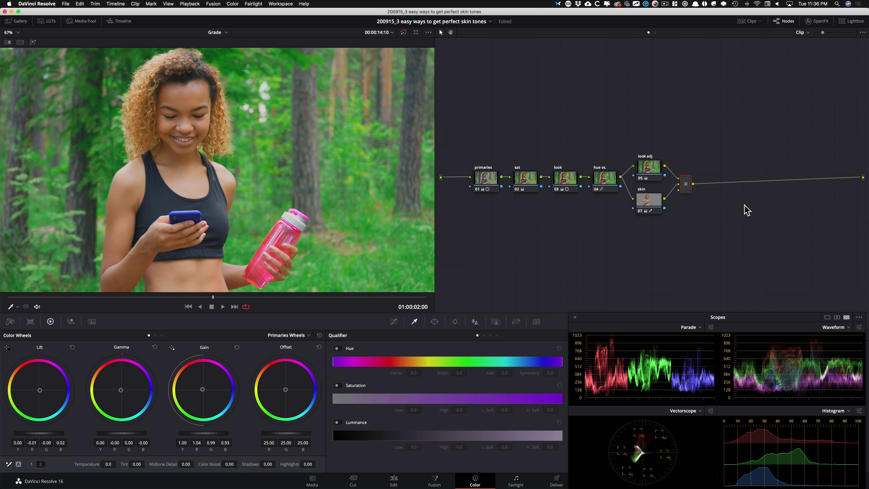
pyautogui.hotkey('alt', 's')
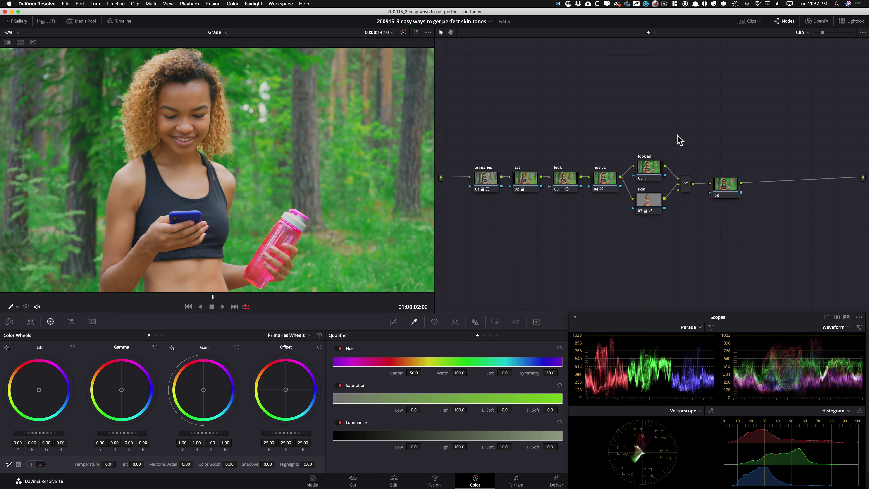
pyautogui.click(575, 318)
pyautogui.click(838, 321)
pyautogui.write('pop')
pyautogui.press('Return')
# Shape a gentle S-curve on the pop node with highlight, midtone and shadow points, and set gamma to 0.01 and gain to 0.94.
pyautogui.hotkey('alt', 'c')
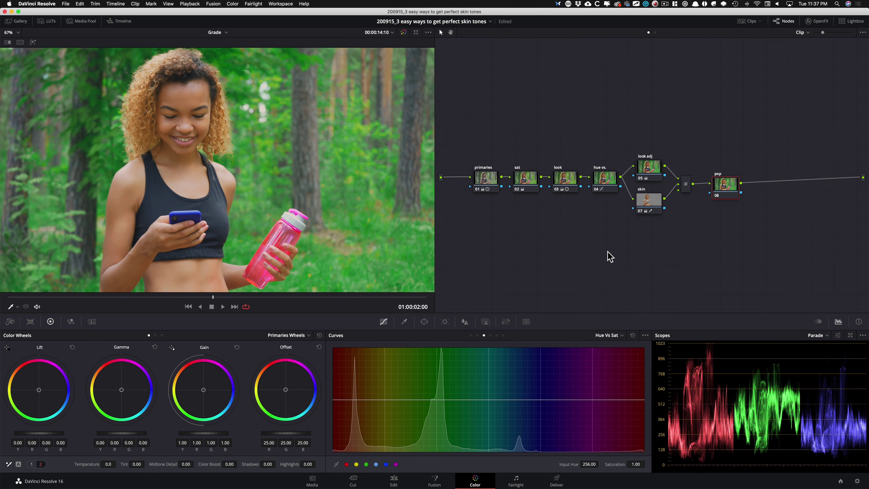
pyautogui.hotkey('alt', 'x')
pyautogui.click(149, 335)
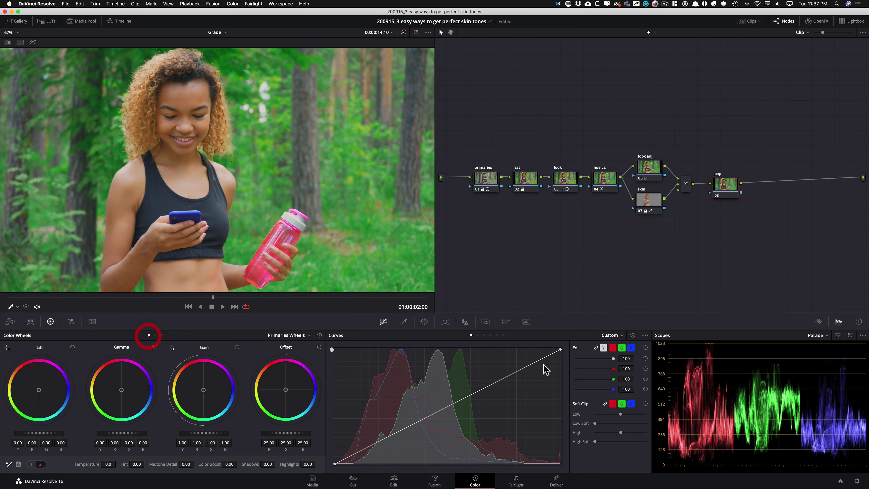
pyautogui.click(535, 360)
pyautogui.click(444, 408)
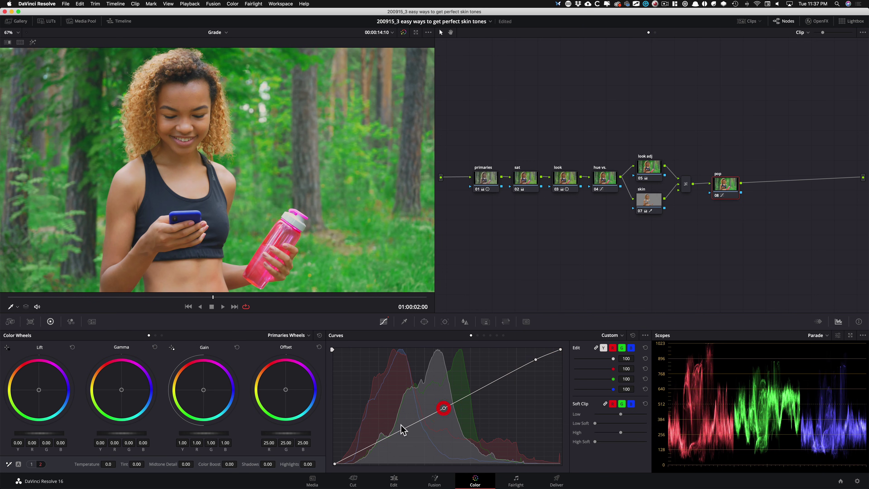
pyautogui.click(359, 452)
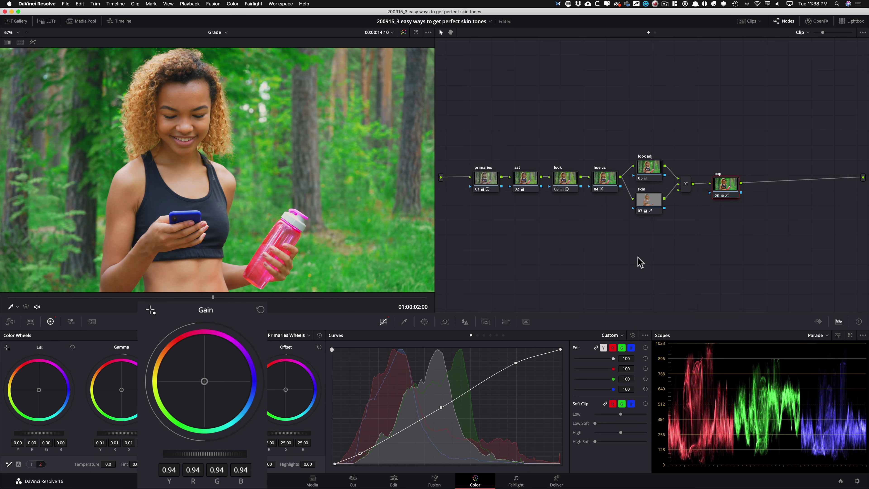
# Compare the picture with the pop node enabled and bypassed to judge the added contrast.
pyautogui.press('super+d')
pyautogui.press('super+d')
pyautogui.press('super+d')
pyautogui.press('super+d')
pyautogui.press('super+d')
pyautogui.press('super+d')
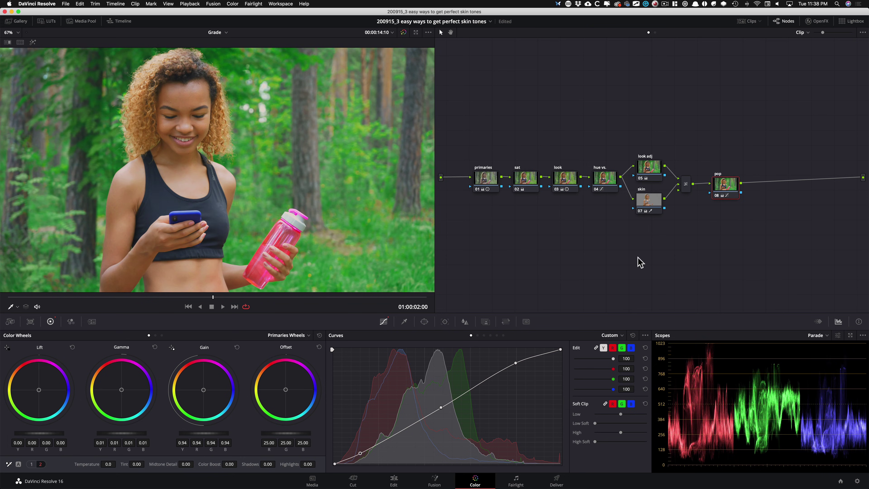
pyautogui.press('super+d')
pyautogui.press('super+d')
pyautogui.press('super+d')
pyautogui.press('super+d')
pyautogui.press('super+d')
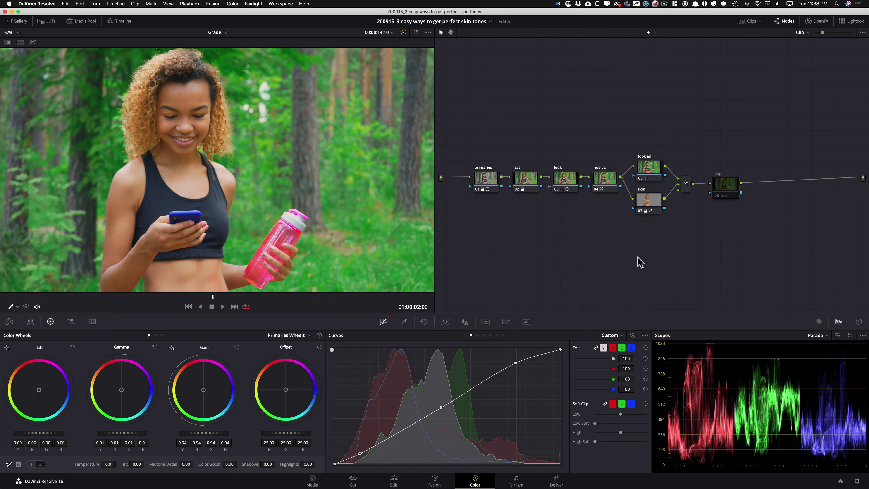
pyautogui.press('super+d')
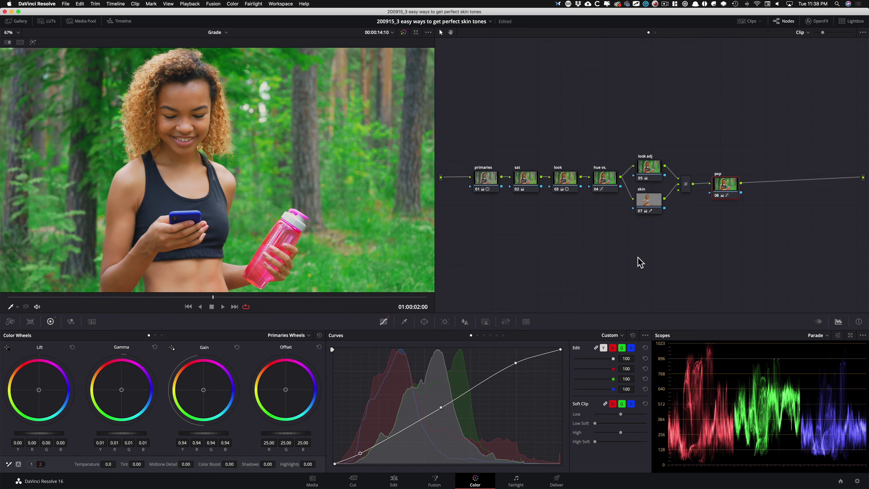
pyautogui.press('super+d')
pyautogui.press('super+d')
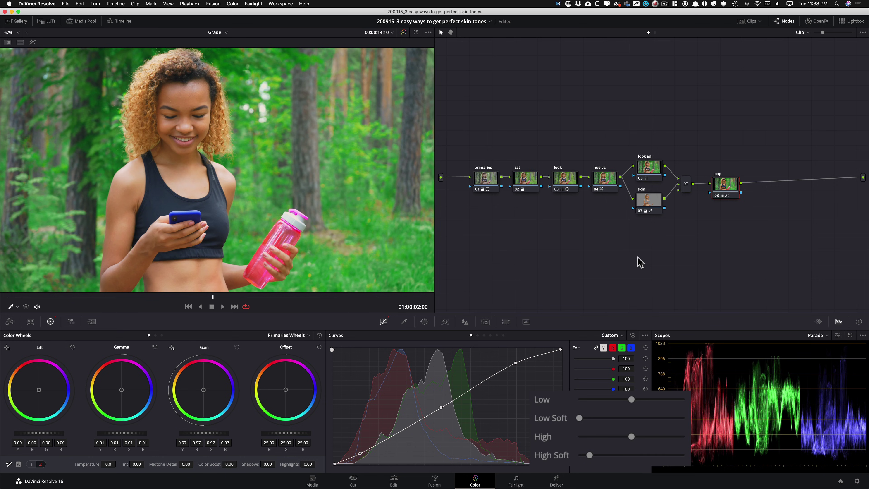
# Roll off the pop node's highlights with High Soft clipping and gain at 0.97, compare against the bypassed node, and save the project.
pyautogui.moveTo(603, 455); pyautogui.dragTo(609, 455)
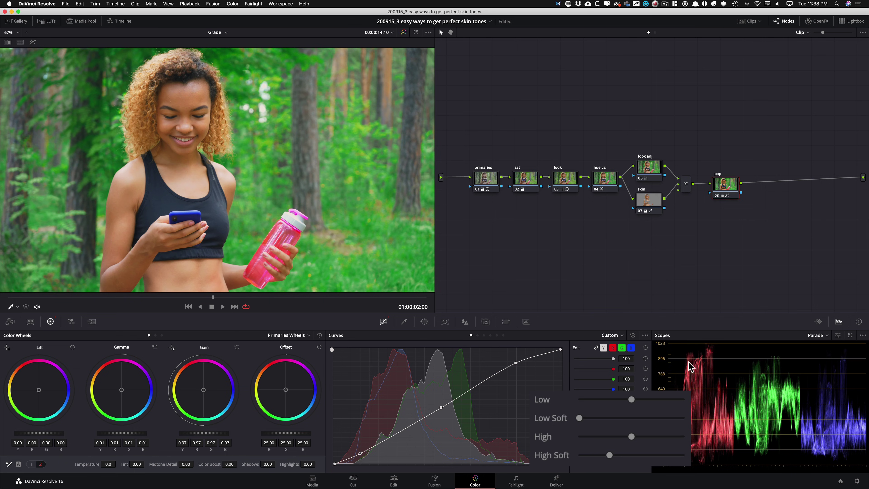
pyautogui.moveTo(688, 365); pyautogui.dragTo(710, 353)
pyautogui.press('super+d')
pyautogui.press('super+d')
pyautogui.press('super+d')
pyautogui.press('super+d')
pyautogui.press('super+d')
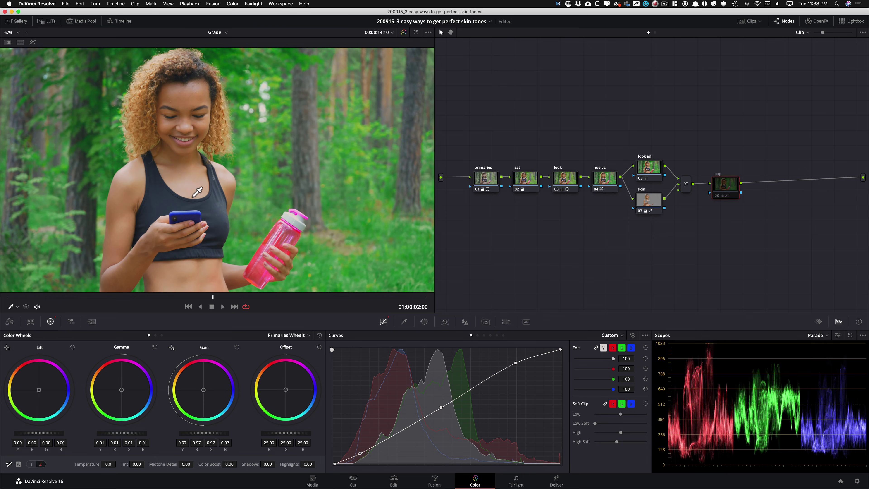
pyautogui.press('super+d')
pyautogui.press('super+d')
pyautogui.press('super+d')
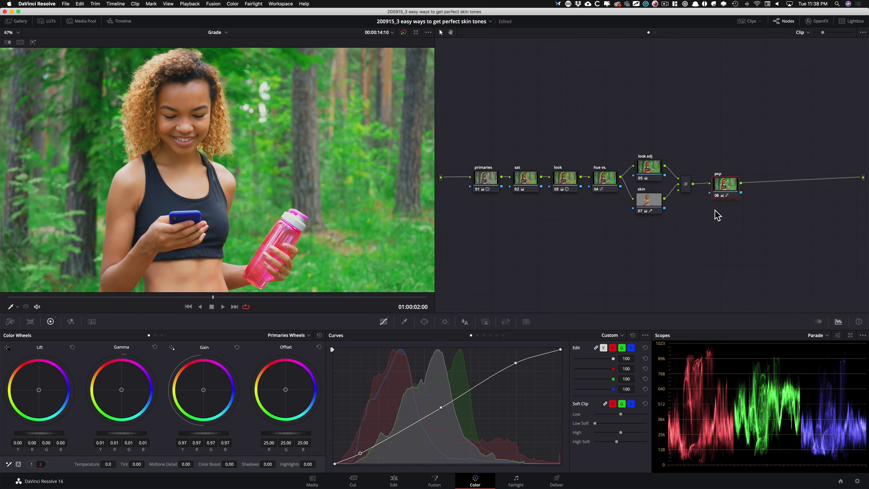
pyautogui.press('super+d')
pyautogui.press('super+d')
pyautogui.press('super+s')
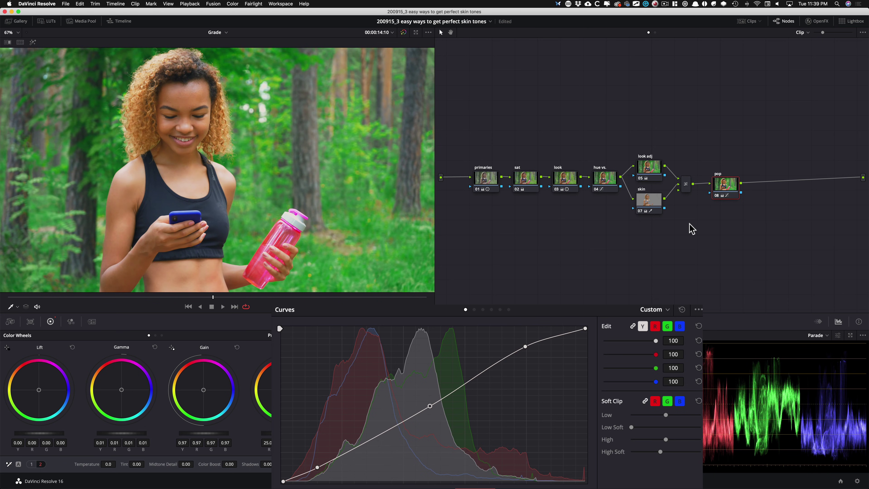
# Slightly lower the midtone point of the pop node's custom curve and compare the result with the node bypassed.
pyautogui.press('super+d')
pyautogui.press('super+d')
pyautogui.press('super+d')
pyautogui.press('super+d')
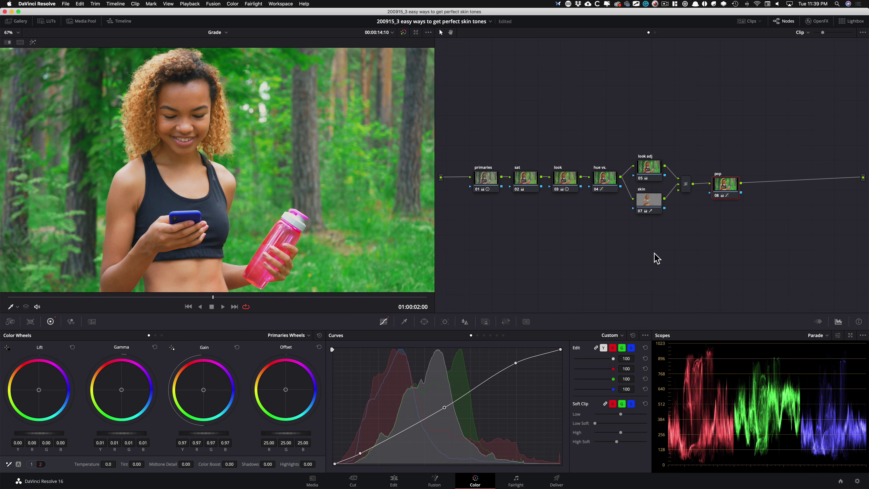
# Add a serial node darkening outside a circular window around the woman, size 55.56, aspect 19.70, rotation -14.10, softness 55.19, and compare it bypassed.
pyautogui.hotkey('alt', 's')
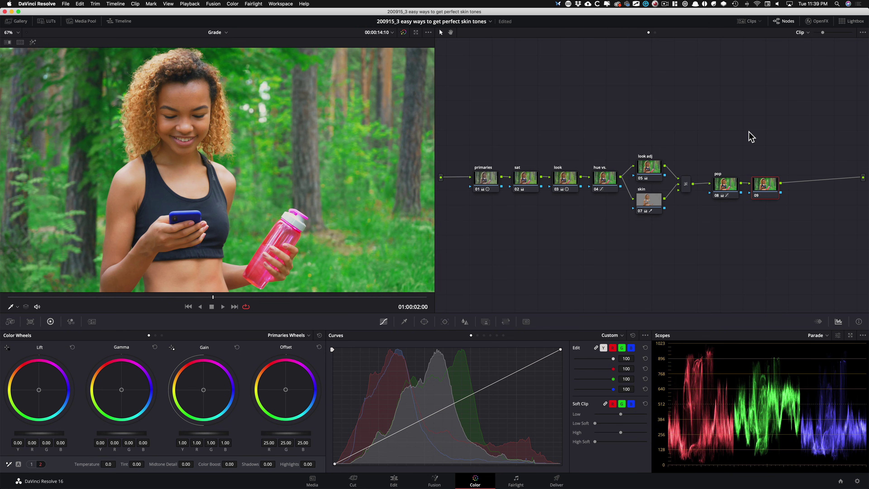
pyautogui.hotkey('alt', 'c')
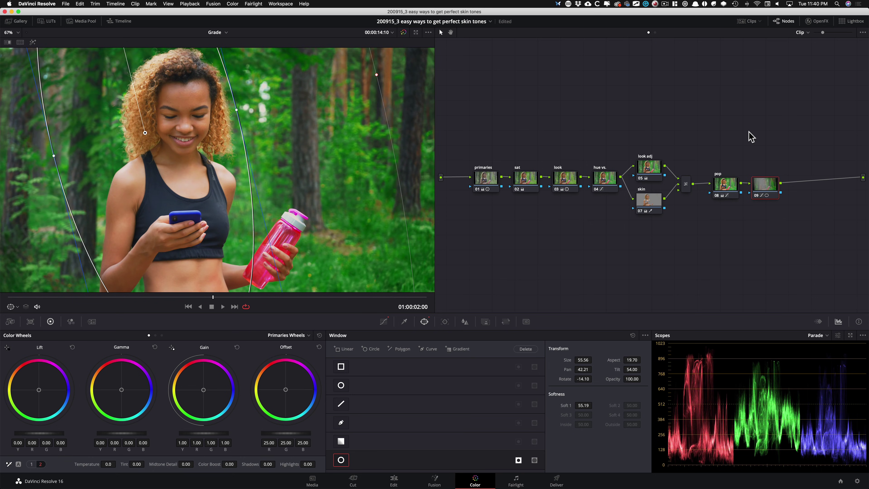
pyautogui.press('super+d')
pyautogui.press('super+d')
pyautogui.press('super+d')
pyautogui.press('super+d')
pyautogui.press('super+d')
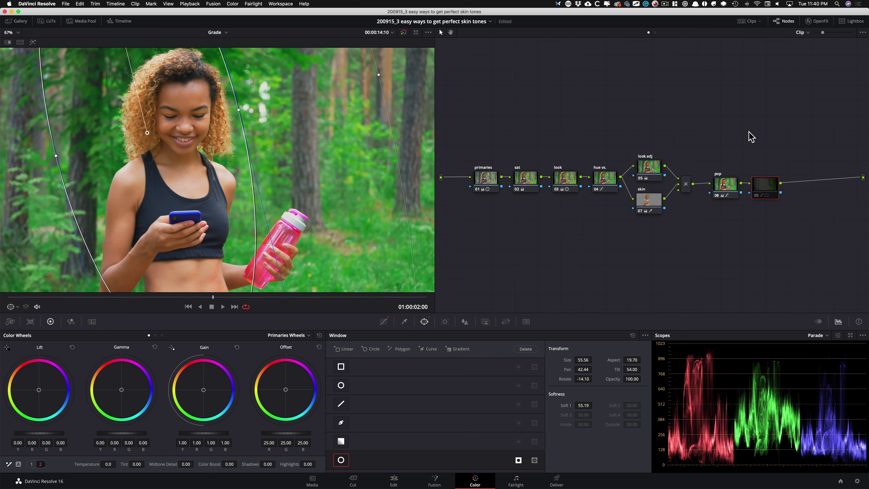
pyautogui.press('super+d')
pyautogui.press('super+d')
pyautogui.press('super+d')
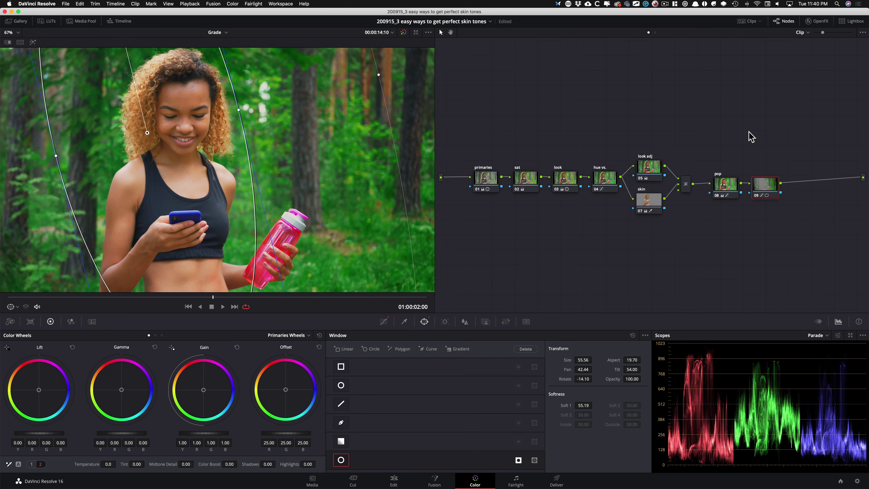
# Label the windowed node after pop as vignette.
pyautogui.press('Tab')
pyautogui.write('vignette')
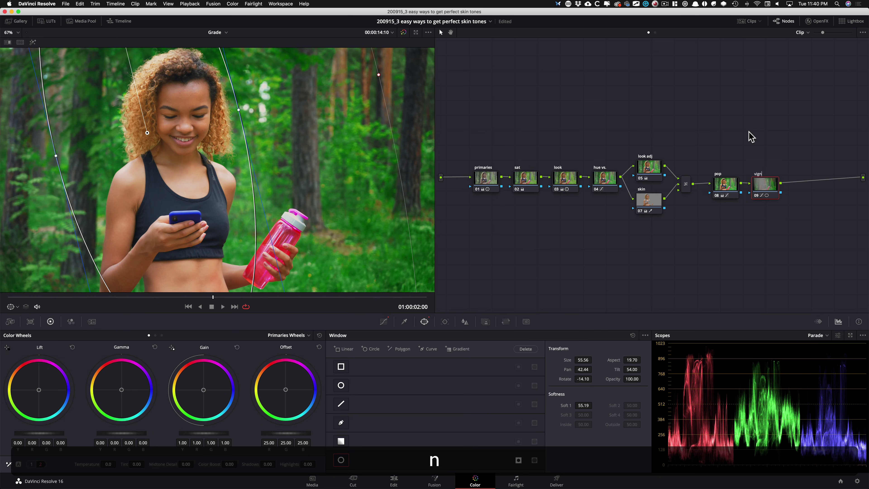
pyautogui.press('Return')
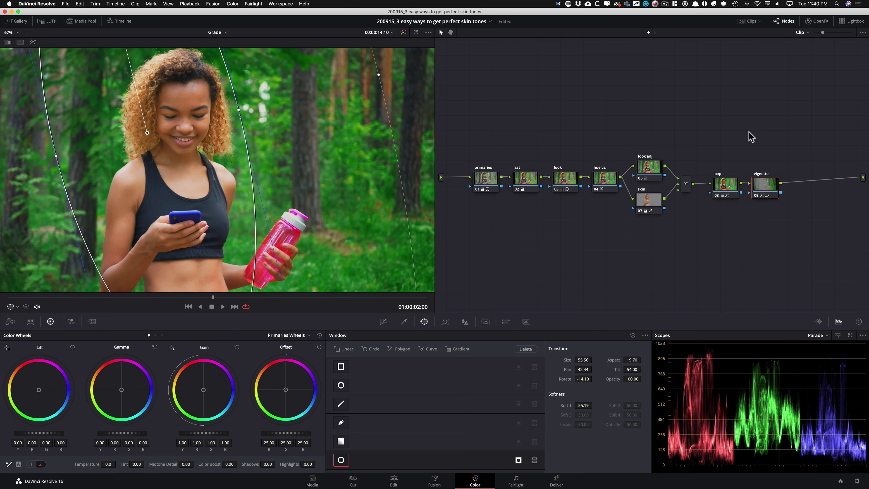
# Add a serial node with the Glow effect after vignette, and move the vignette and glow nodes below the main node row.
pyautogui.hotkey('alt', 's')
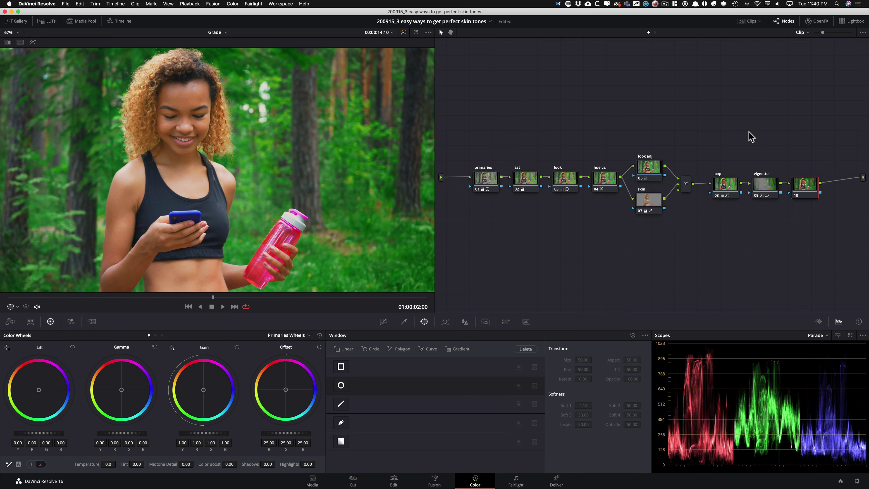
pyautogui.press('super+6')
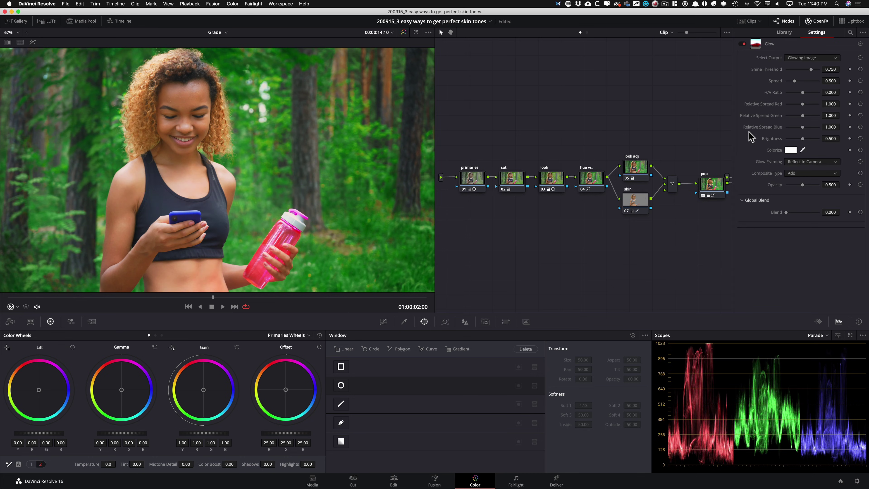
pyautogui.moveTo(578, 159); pyautogui.dragTo(509, 145)
pyautogui.moveTo(688, 152); pyautogui.dragTo(462, 222)
pyautogui.moveTo(527, 225); pyautogui.dragTo(601, 219)
pyautogui.moveTo(523, 221); pyautogui.dragTo(478, 229)
pyautogui.click(588, 250)
pyautogui.click(517, 228)
pyautogui.click(510, 227)
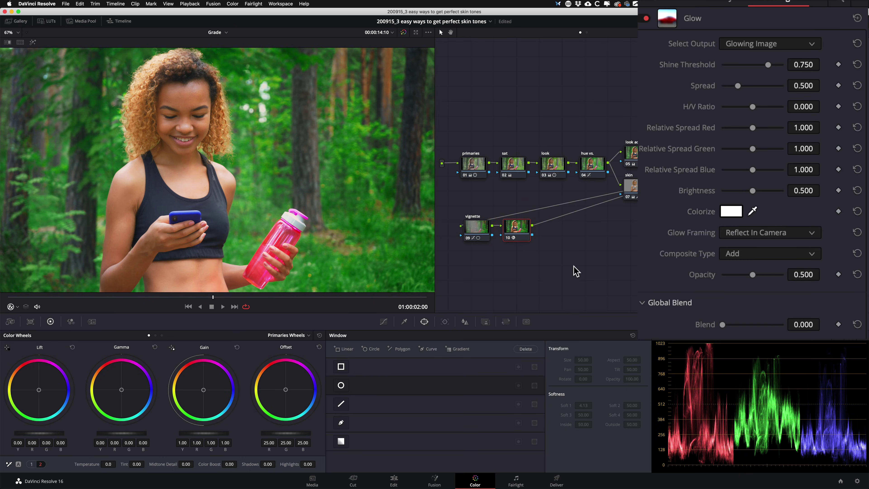
# Set the Glow to Softlight with shine threshold 0.159, spread 0.418, brightness 0.514 and blend 0.340, and offset the node to 23.66 red, 26.15 green, 26.53 blue.
pyautogui.press('Down')
pyautogui.press('Down')
pyautogui.press('Down')
pyautogui.press('Down')
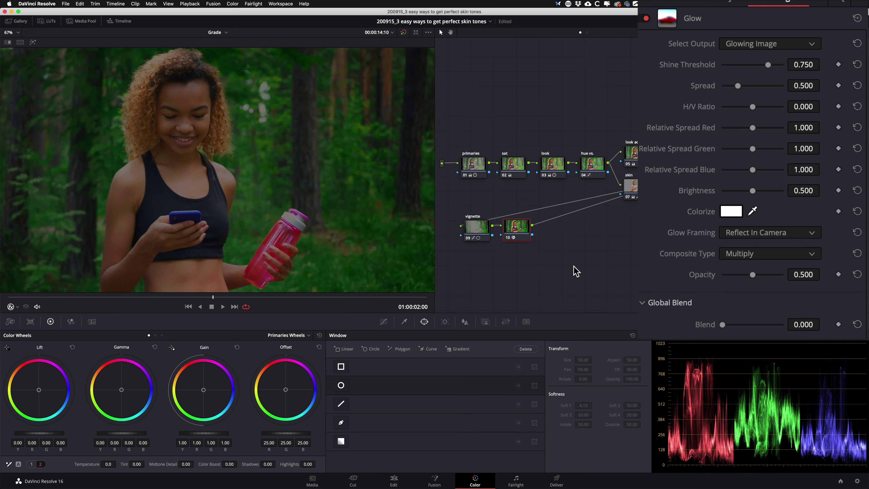
pyautogui.press('Down')
pyautogui.press('Down')
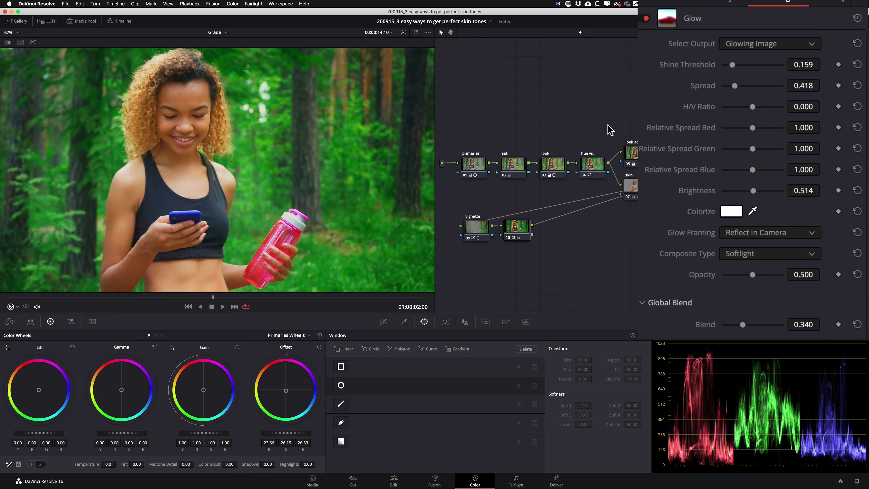
# Label the Glow effect node glow in lowercase.
pyautogui.write('GLOW')
pyautogui.press('Return')
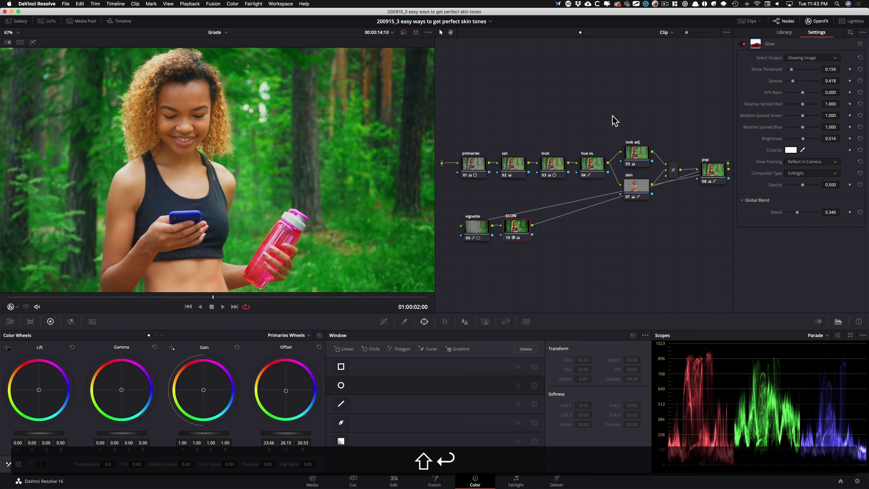
pyautogui.hotkey('shift', 'Tab')
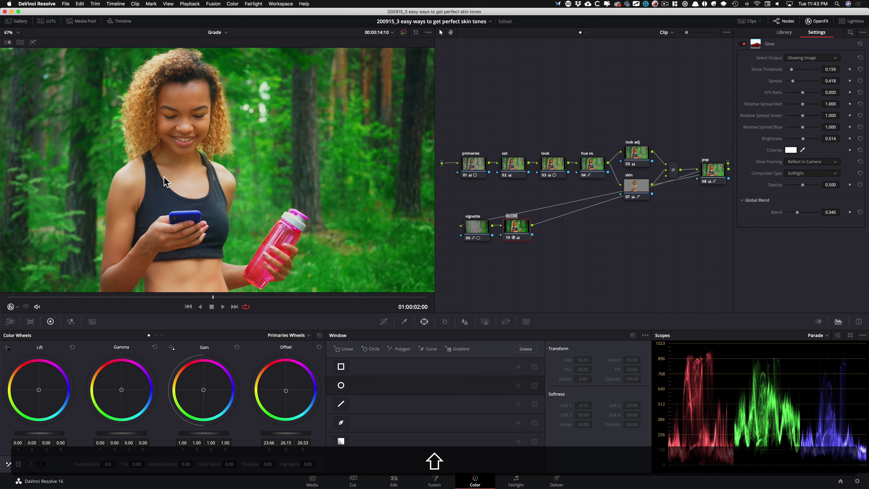
pyautogui.write('glow')
pyautogui.press('Return')
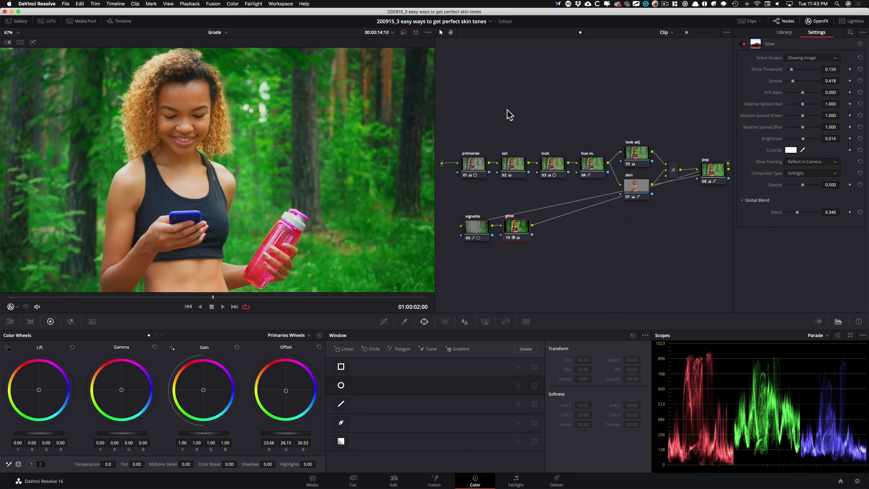
# Add a serial node after glow and apply the Rec709 Kodak 2383 D55 LUT from the Film Looks to it.
pyautogui.hotkey('alt', 's')
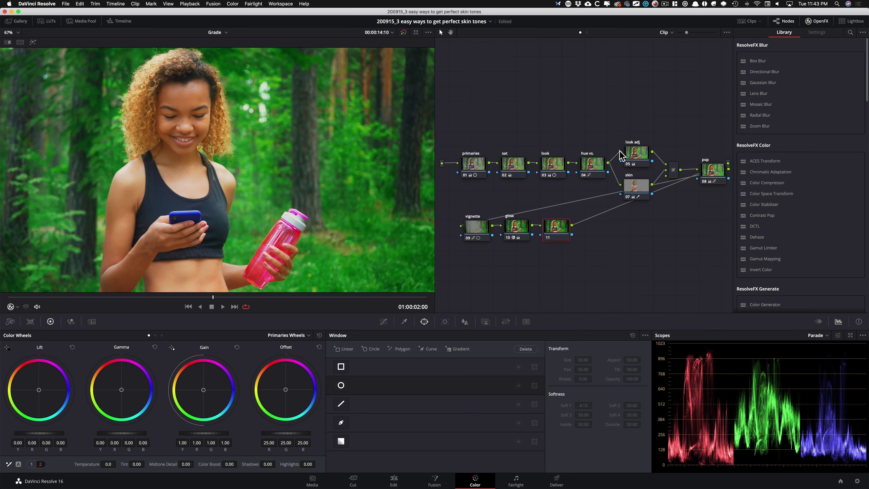
pyautogui.moveTo(556, 236); pyautogui.dragTo(574, 226)
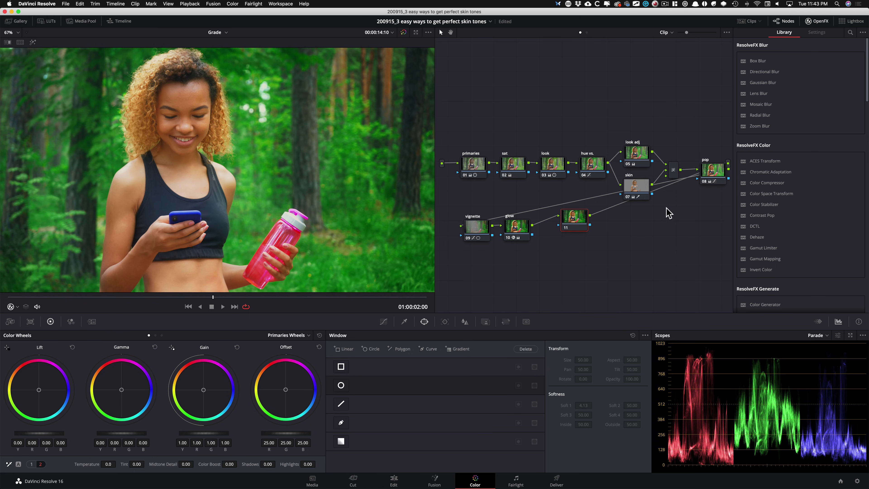
pyautogui.click(47, 21)
pyautogui.click(25, 125)
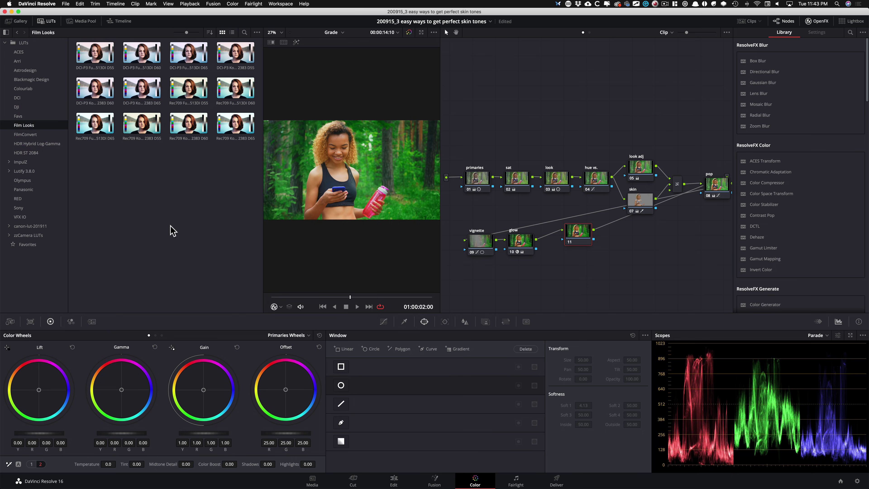
pyautogui.doubleClick(141, 127)
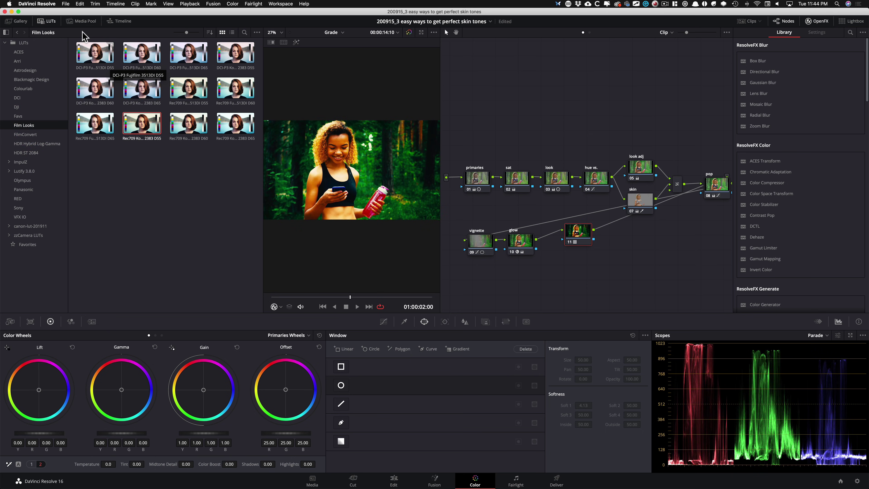
pyautogui.click(47, 21)
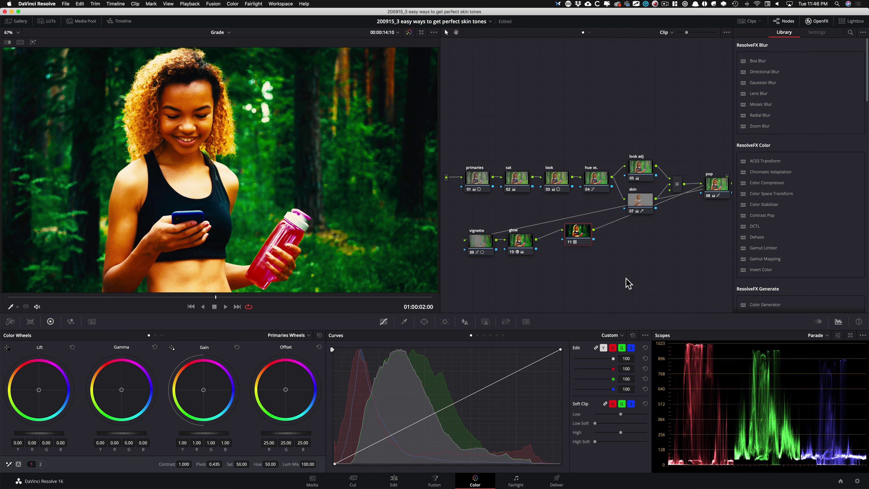
# Tame the film-look node with contrast at 0.565 and gain at 0.92, and compare the picture with that node bypassed.
pyautogui.hotkey('alt', '2')
pyautogui.hotkey('alt', '6')
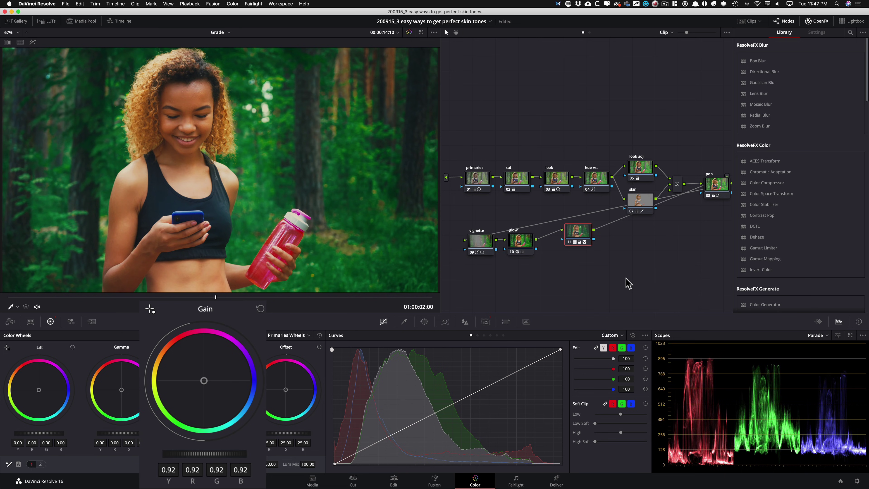
pyautogui.press('super+d')
pyautogui.press('super+d')
pyautogui.press('super+d')
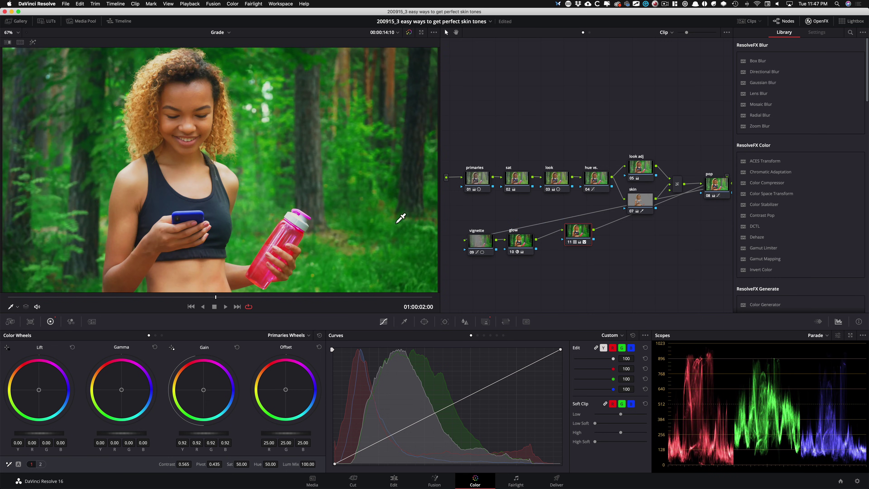
pyautogui.press('super+d')
pyautogui.press('super+d')
pyautogui.press('super+d')
pyautogui.press('super+d')
pyautogui.press('super+d')
pyautogui.press('super+d')
pyautogui.press('super+d')
pyautogui.press('super+d')
pyautogui.press('super+d')
pyautogui.press('super+d')
pyautogui.press('super+d')
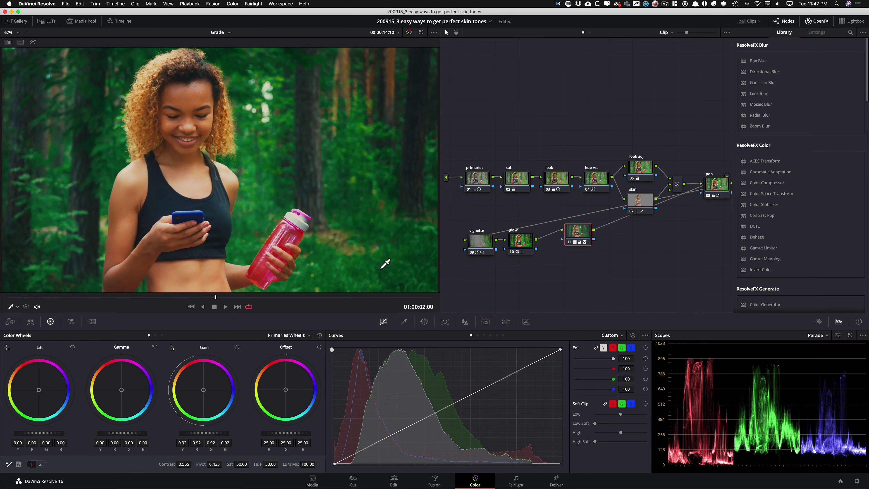
# Compare the picture with the film-look node on and off, and play the clip to check the grade.
pyautogui.press('super+d')
pyautogui.press('super+d')
pyautogui.press('super+d')
pyautogui.press('super+d')
pyautogui.press('super+d')
pyautogui.press('super+d')
pyautogui.press('space')
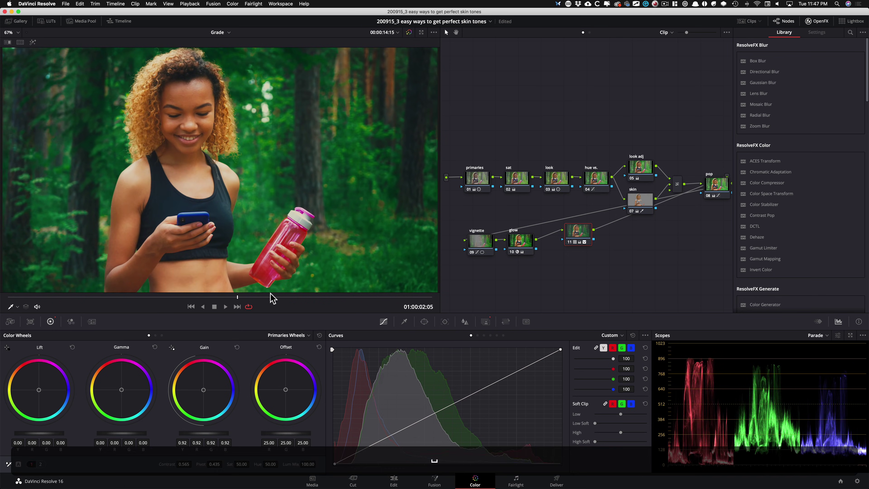
pyautogui.click(214, 296)
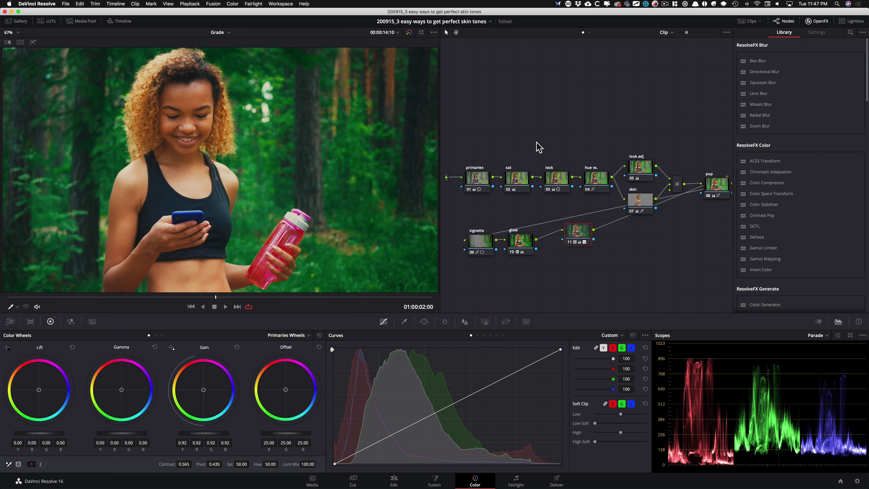
# Label the film-look node fpe in lowercase and line it up after the glow node.
pyautogui.moveTo(578, 236); pyautogui.dragTo(594, 239)
pyautogui.press('Tab')
pyautogui.write('fpe')
pyautogui.press('Return')
pyautogui.press('Return')
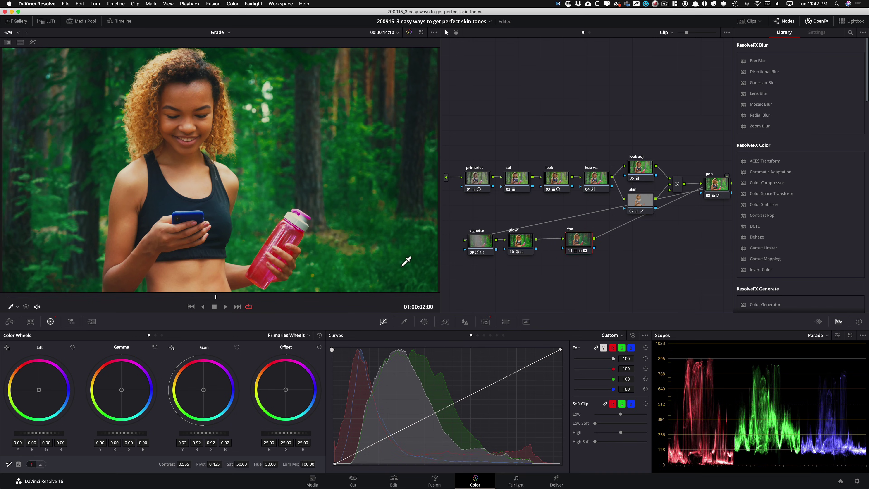
pyautogui.moveTo(579, 238); pyautogui.dragTo(574, 238)
pyautogui.click(575, 241)
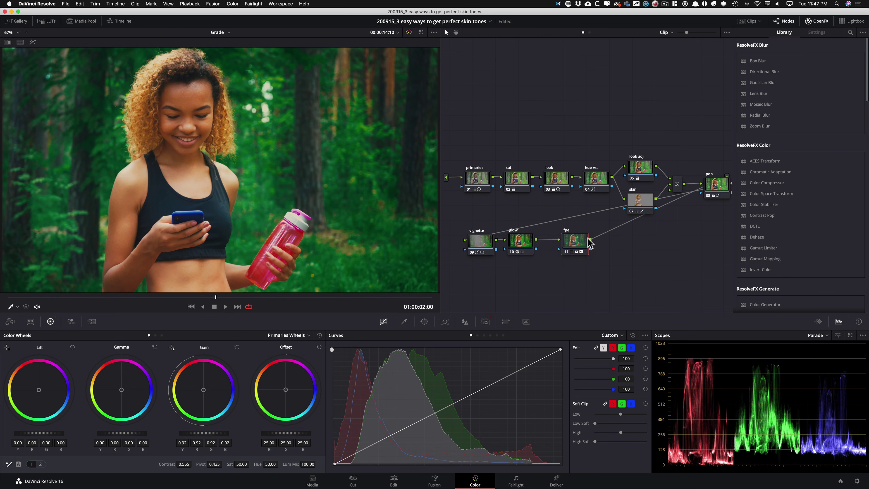
# Add a serial node labelled grain after fpe and apply Overlay Film Grain with texture 0.750, grain size 0.385, strength 0.542 and softness 0.234.
pyautogui.hotkey('alt', 's')
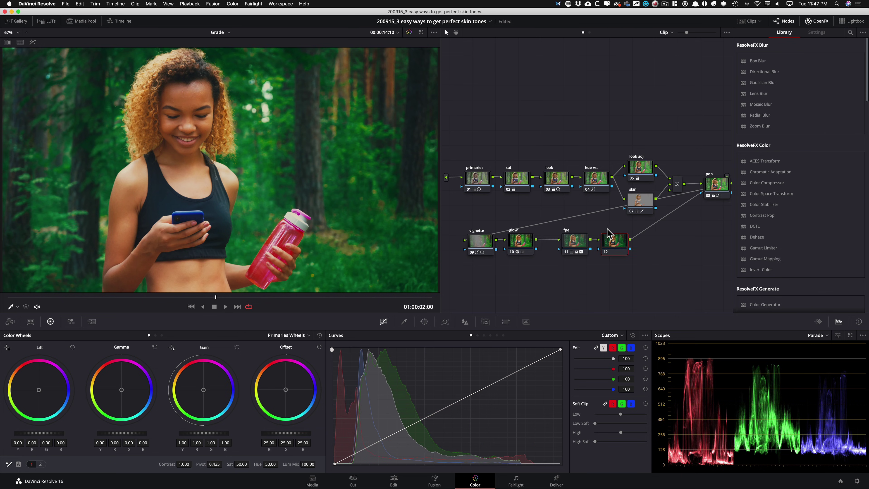
pyautogui.moveTo(619, 248); pyautogui.dragTo(624, 249)
pyautogui.doubleClick(617, 243)
pyautogui.write('gr')
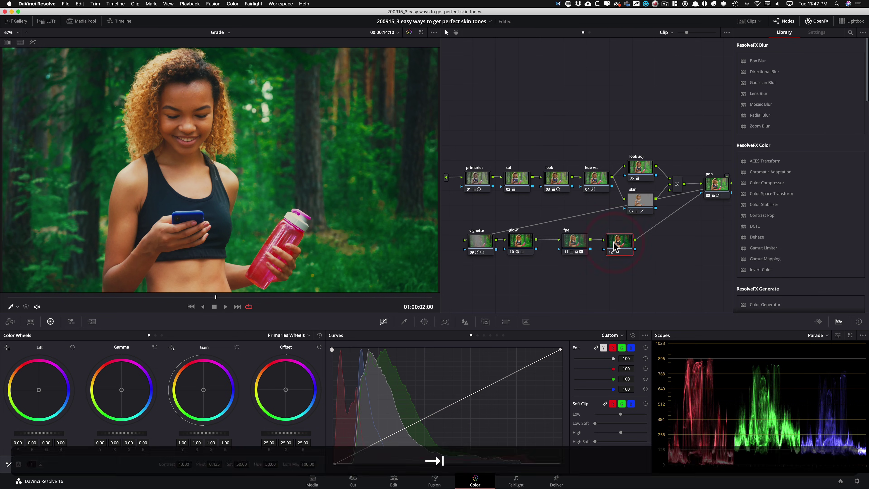
pyautogui.write('ain')
pyautogui.press('Return')
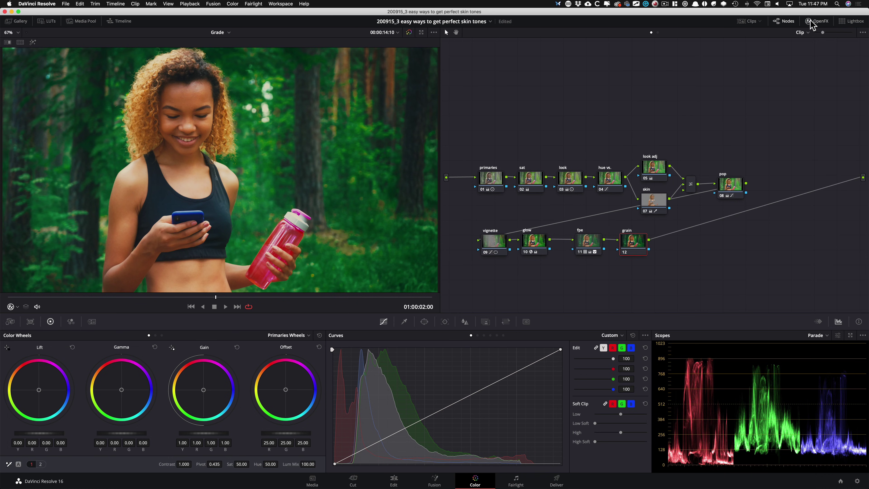
pyautogui.click(817, 22)
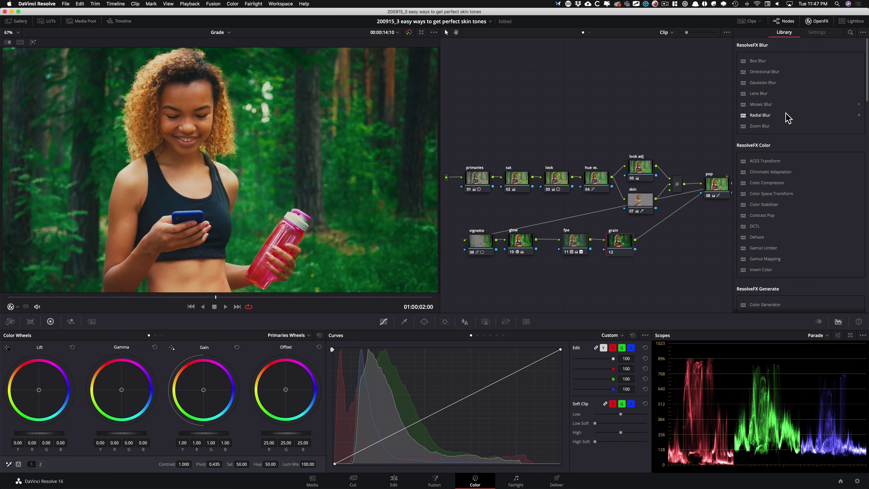
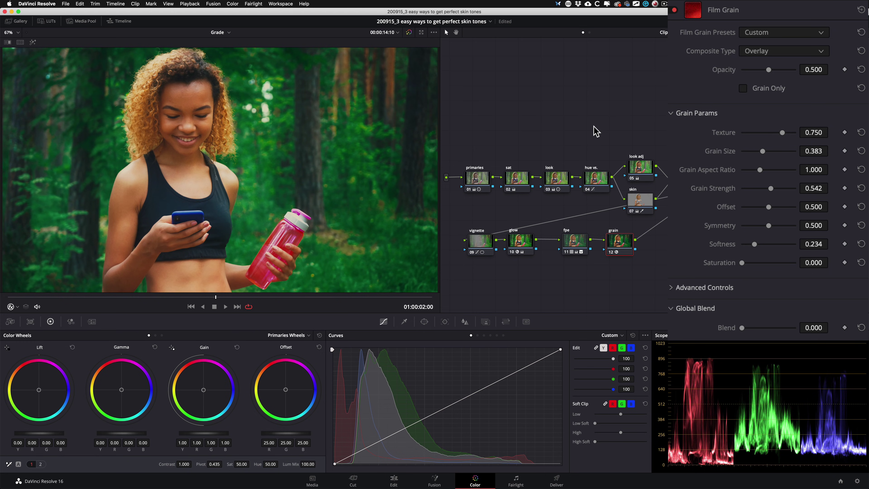
# Examine the face and background at high magnification with the grain node on and off, and return the picture to full view.
pyautogui.moveTo(256, 157); pyautogui.dragTo(301, 190)
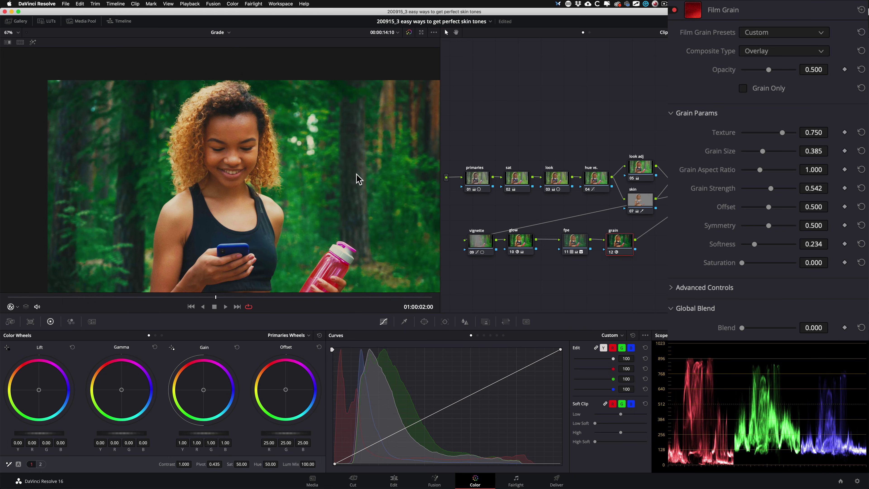
pyautogui.press('super')
pyautogui.press('super+equal')
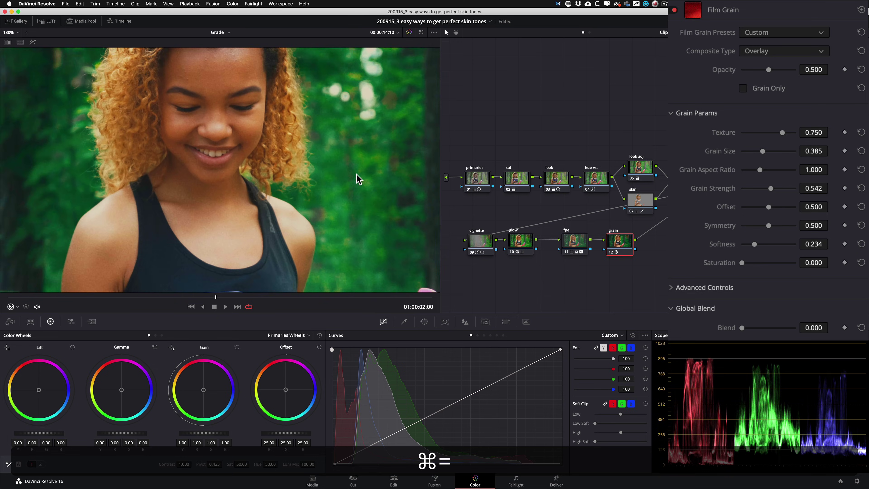
pyautogui.press('super+equal')
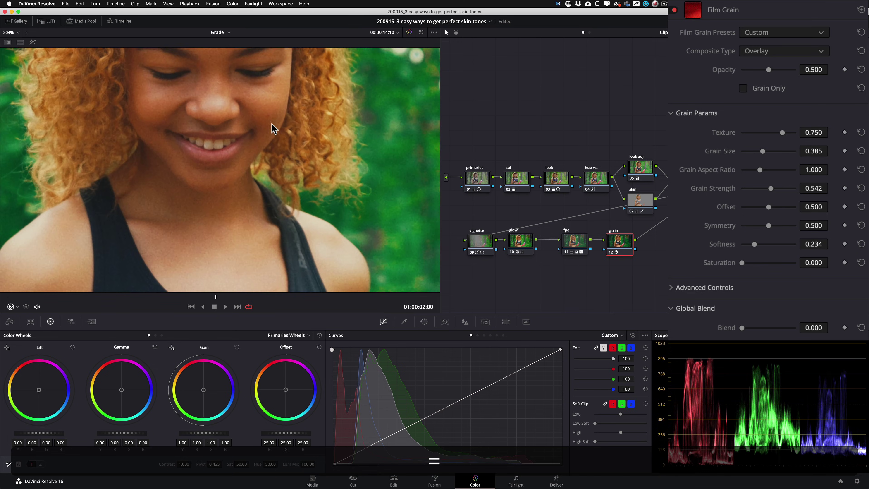
pyautogui.moveTo(212, 162); pyautogui.dragTo(170, 228)
pyautogui.moveTo(269, 194); pyautogui.dragTo(233, 250)
pyautogui.press('super+equal')
pyautogui.press('super+equal')
pyautogui.press('super+equal')
pyautogui.moveTo(162, 209); pyautogui.dragTo(112, 233)
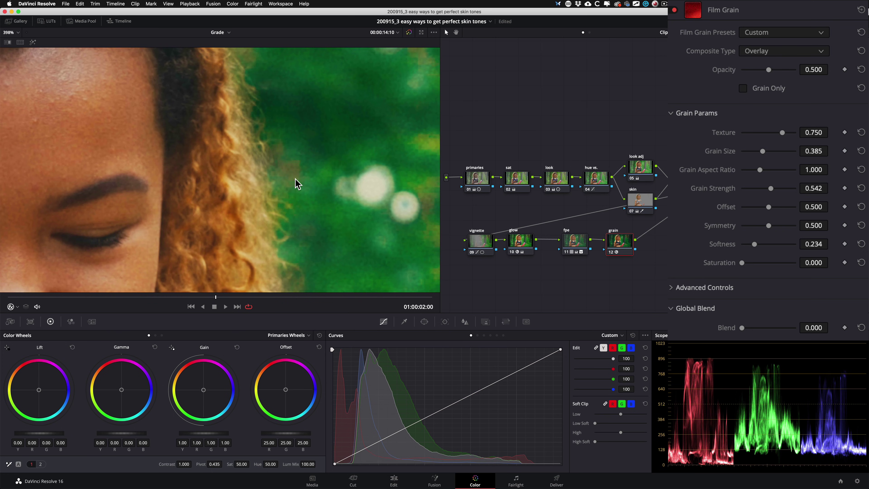
pyautogui.press('super+d')
pyautogui.press('super+d')
pyautogui.press('super+d')
pyautogui.press('super+d')
pyautogui.hotkey('shift', 'z')
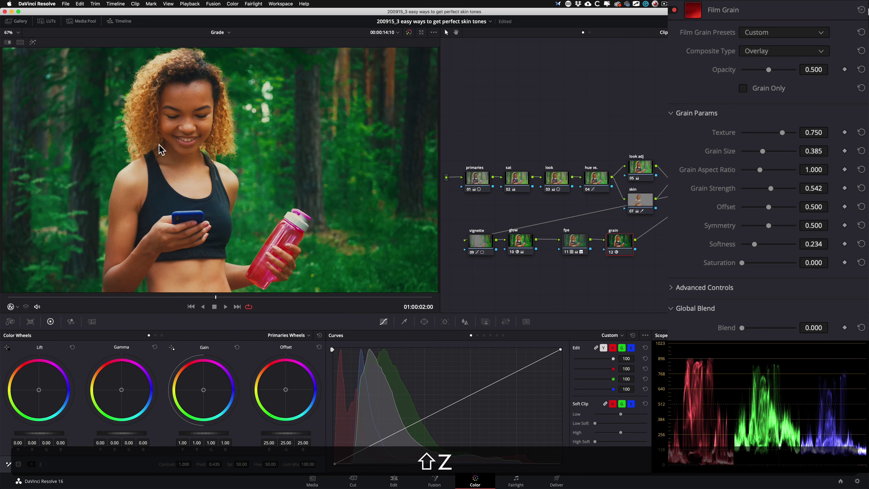
# Play the clip to check the grain in motion, and return the playhead to 01:00:02:00.
pyautogui.press('space')
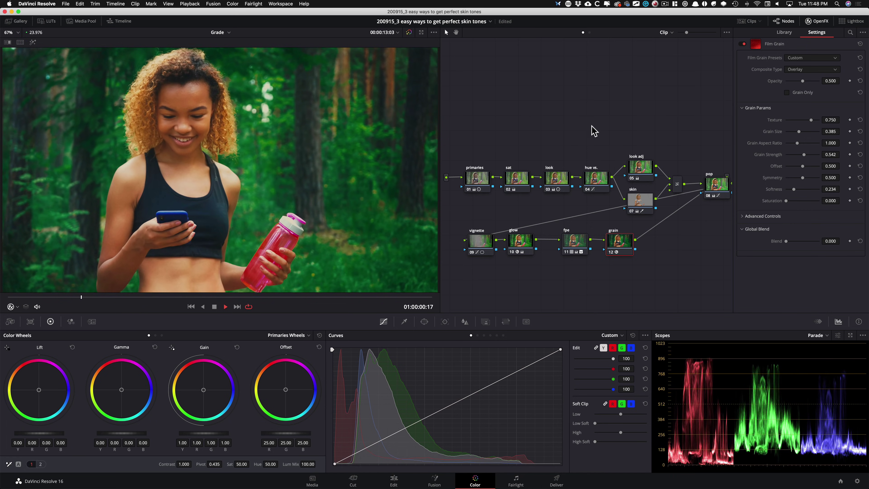
pyautogui.press('space')
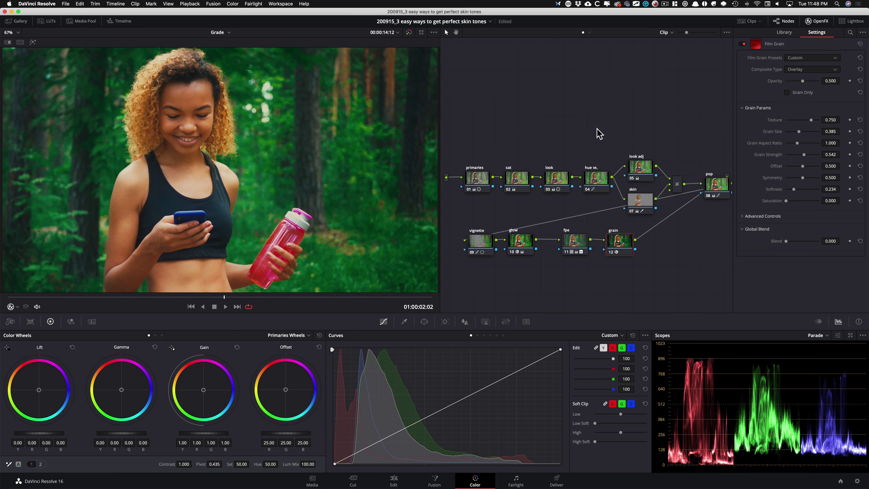
pyautogui.press('space')
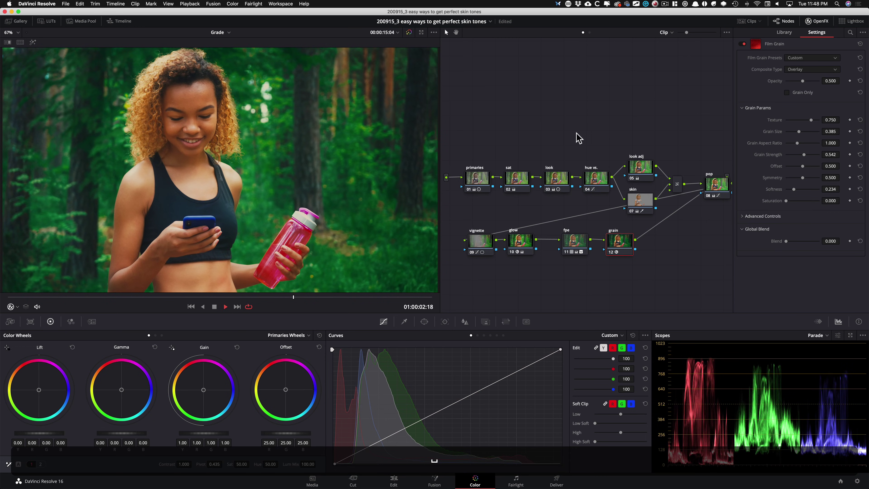
pyautogui.press('space')
pyautogui.click(231, 297)
pyautogui.press('Left')
pyautogui.moveTo(223, 296); pyautogui.dragTo(215, 300)
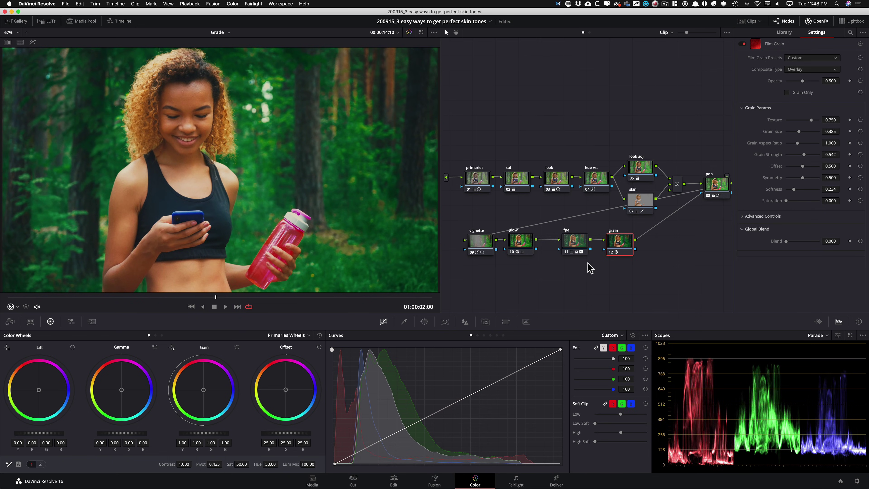
# Even out the fpe node's spacing, hide the effects library, and disable all nodes to view the ungraded clip.
pyautogui.click(569, 243)
pyautogui.click(583, 268)
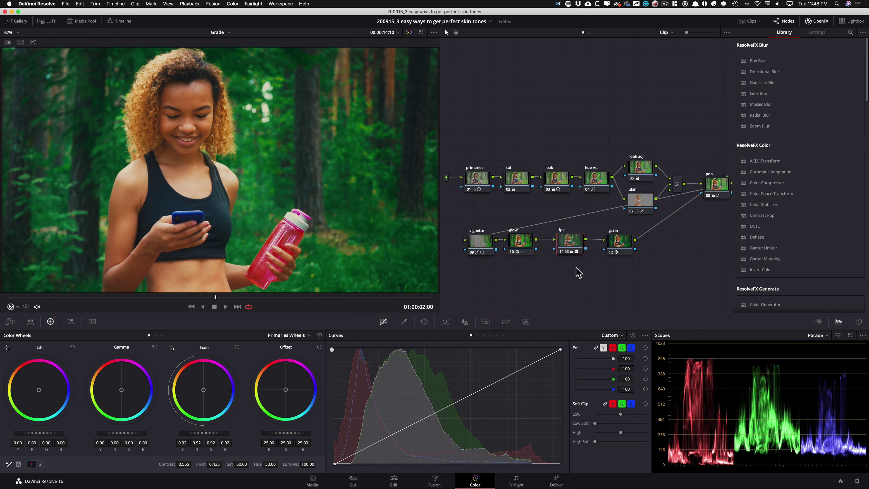
pyautogui.click(818, 21)
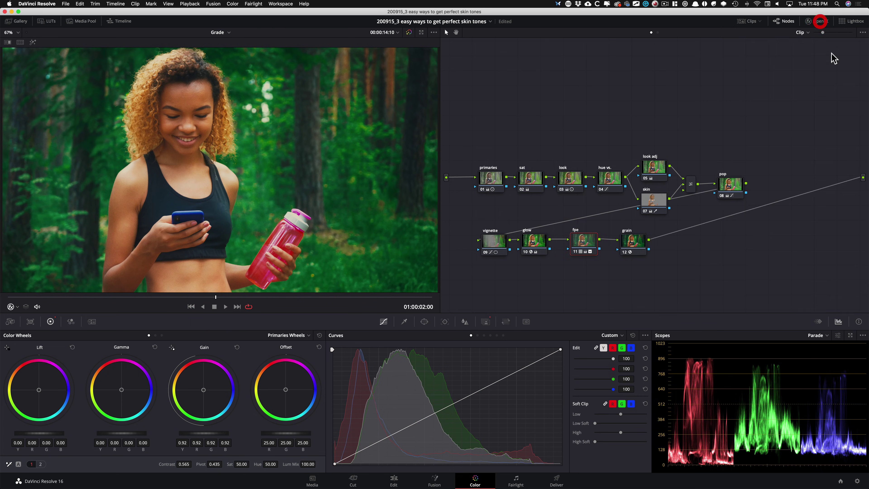
pyautogui.moveTo(508, 130); pyautogui.dragTo(793, 281)
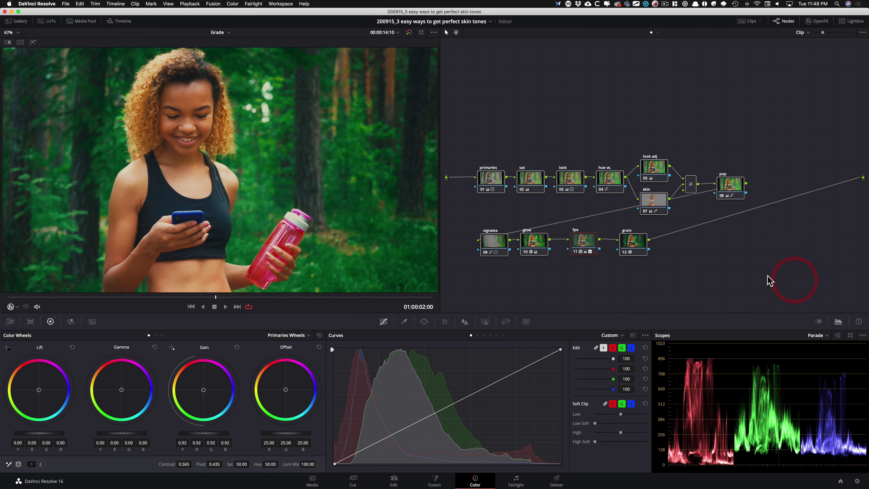
pyautogui.press('super+d')
pyautogui.click(583, 118)
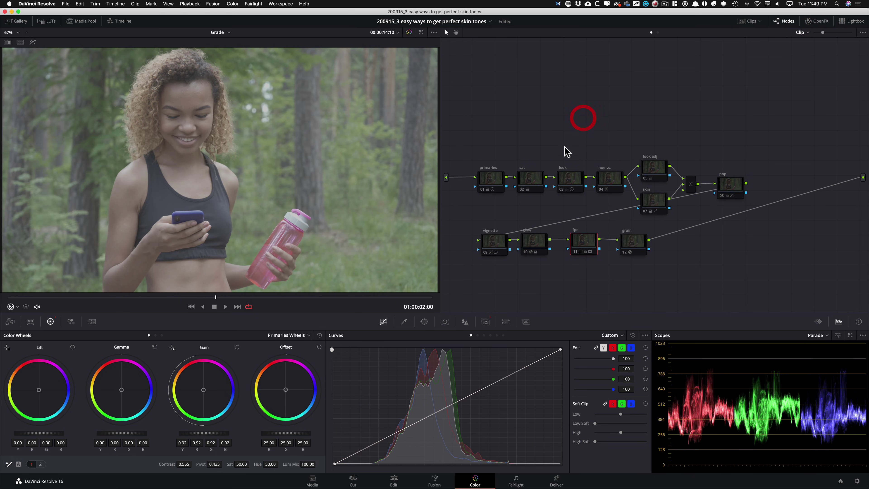
# Re-enable the sat and primaries nodes, and compare the picture with the primaries node off and on.
pyautogui.click(529, 188)
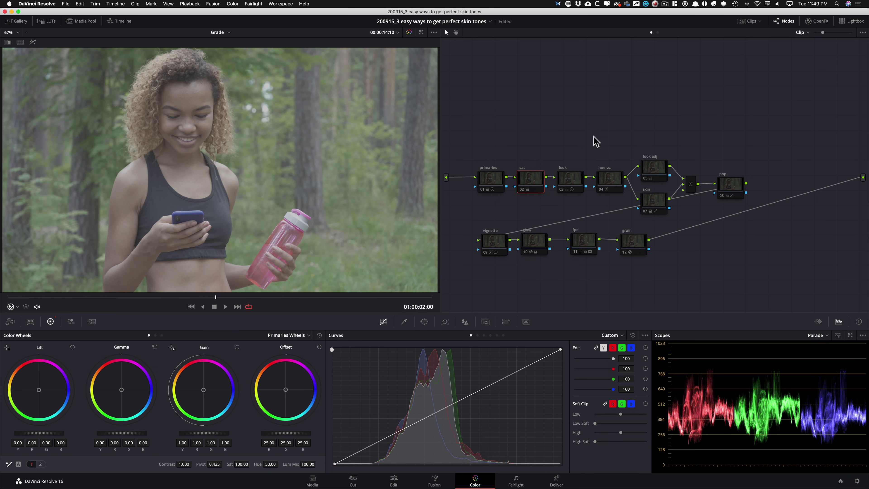
pyautogui.press('super+d')
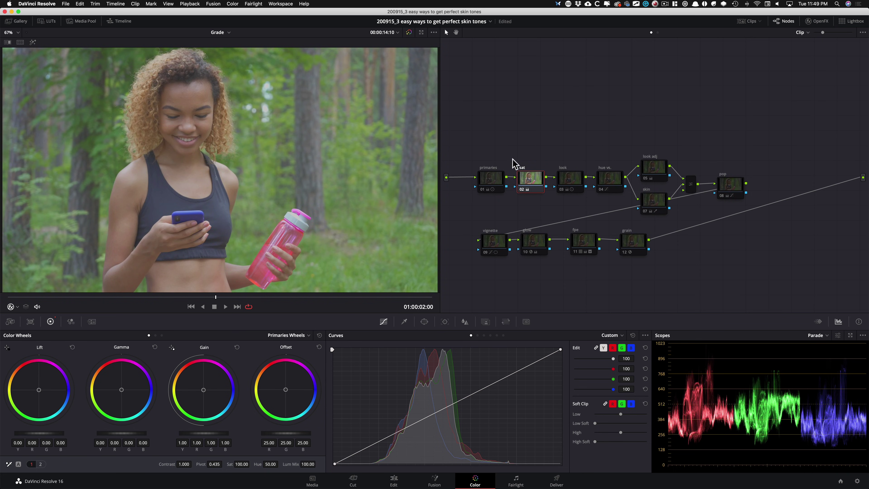
pyautogui.click(487, 182)
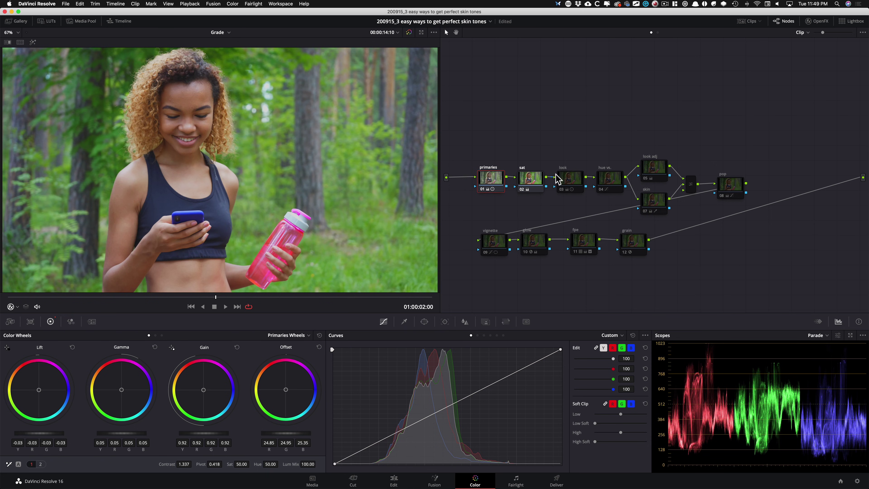
pyautogui.press('d')
pyautogui.press('d')
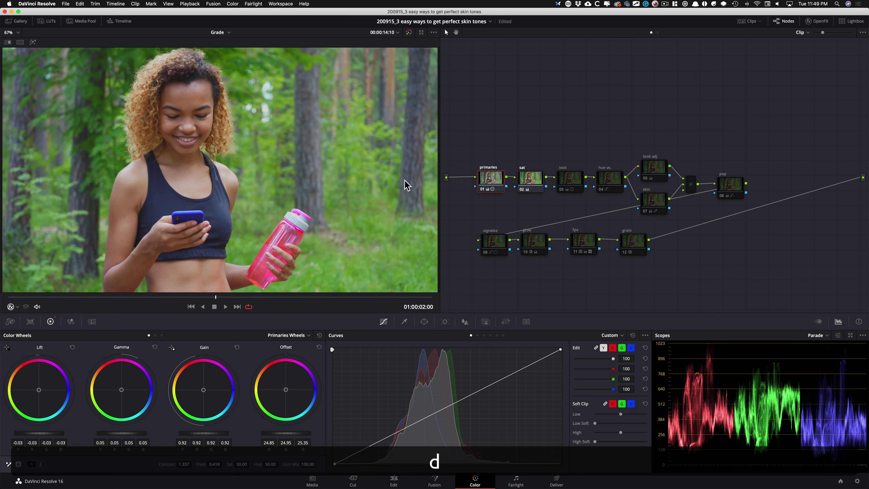
pyautogui.press('d')
pyautogui.press('d')
pyautogui.click(586, 125)
# Compare the picture with the look node on and off to examine its colour shift.
pyautogui.click(572, 180)
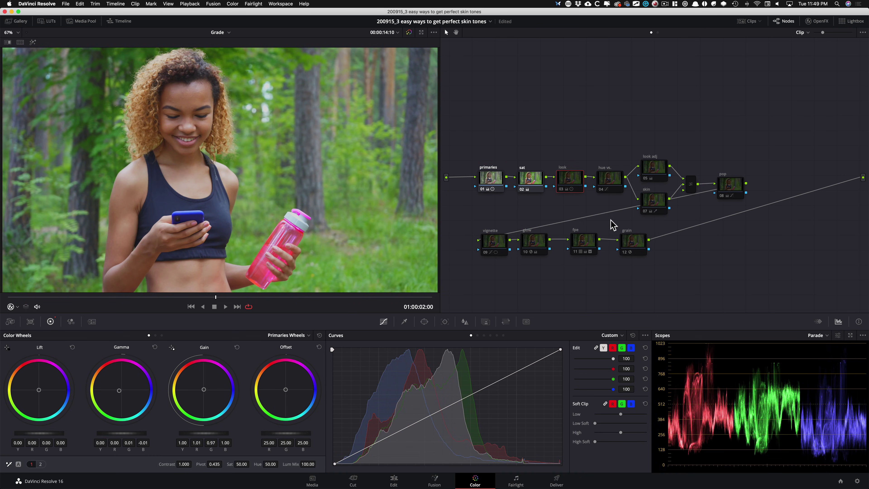
pyautogui.hotkey('ctrl', 'd')
pyautogui.hotkey('ctrl', 'd')
pyautogui.hotkey('ctrl', 'd')
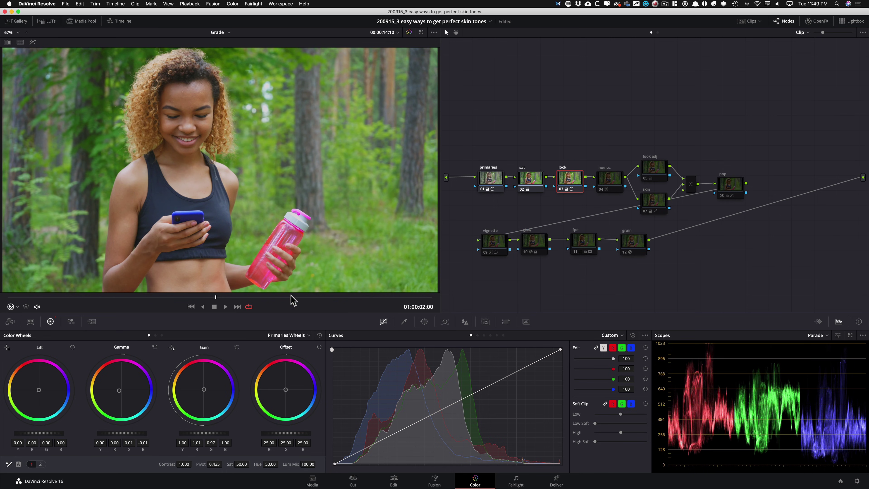
pyautogui.hotkey('ctrl', 'd')
pyautogui.hotkey('ctrl', 'd')
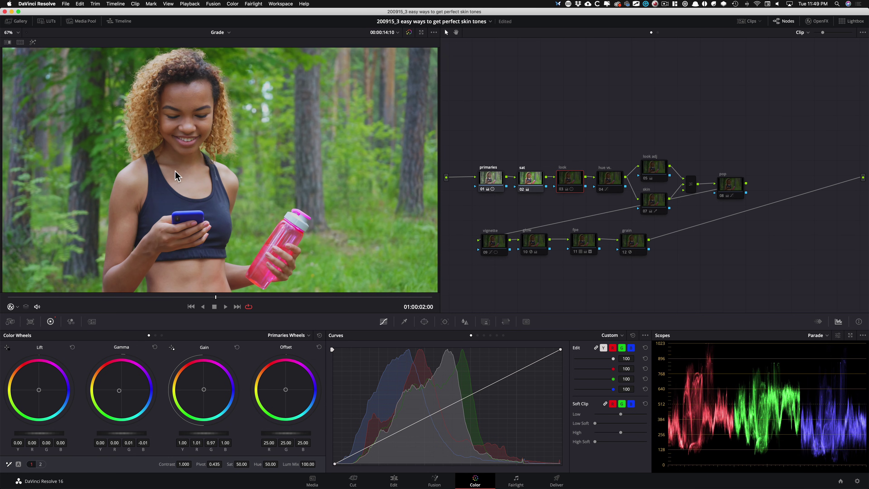
# Re-enable the hue vs. node, and examine the effect of the hue vs. and look adj nodes by toggling each.
pyautogui.click(611, 179)
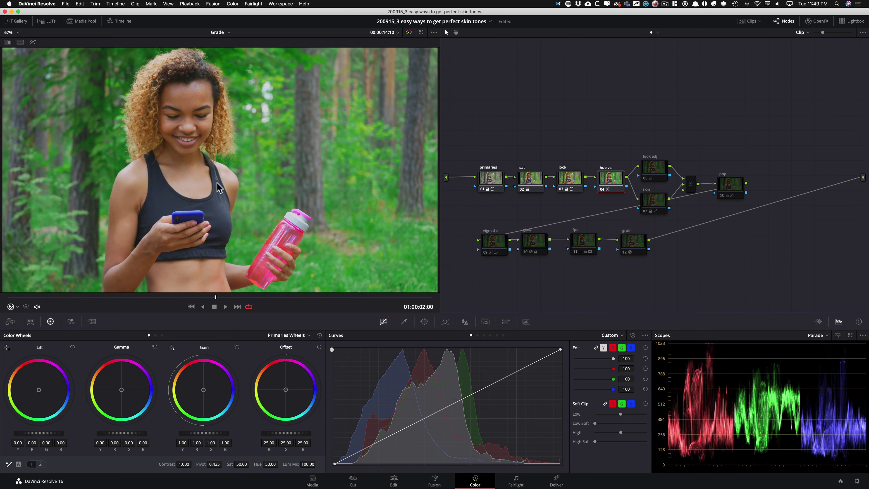
pyautogui.press('super+d')
pyautogui.press('super+d')
pyautogui.click(649, 166)
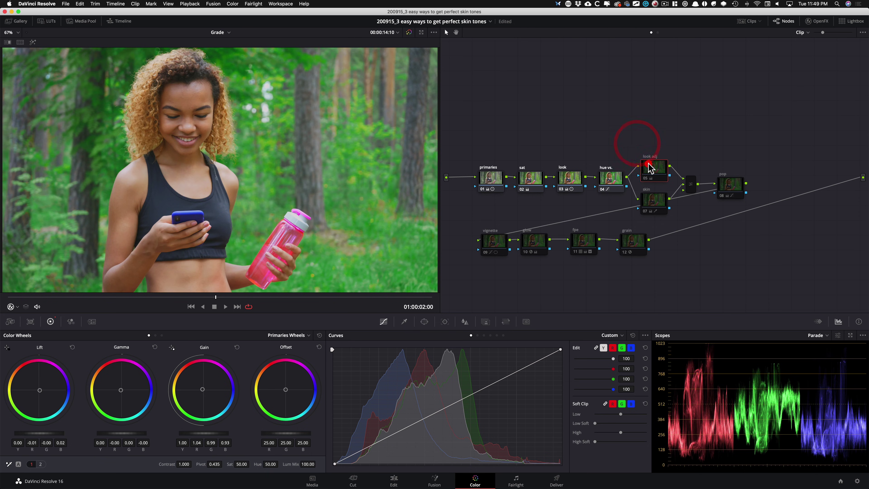
pyautogui.press('super+d')
pyautogui.press('super+d')
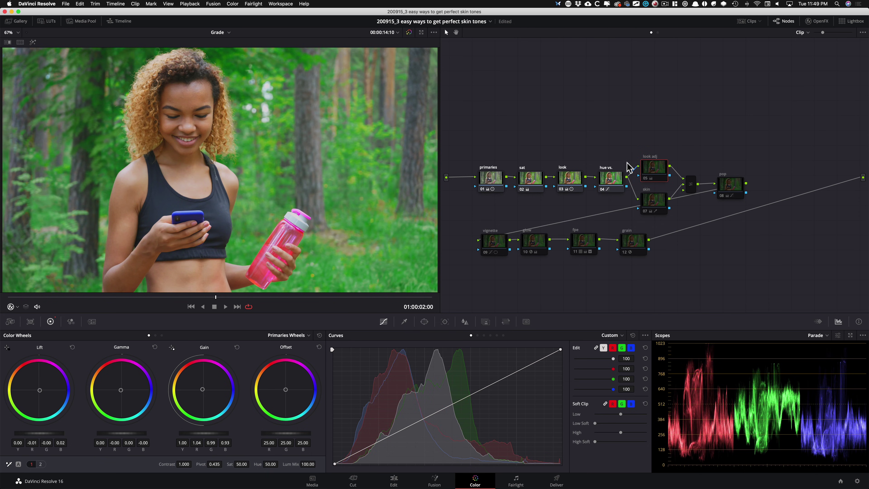
# Re-enable the skin node, compare the skin tones with it off and on, and re-enable the look adj node.
pyautogui.click(654, 201)
pyautogui.press('super+d')
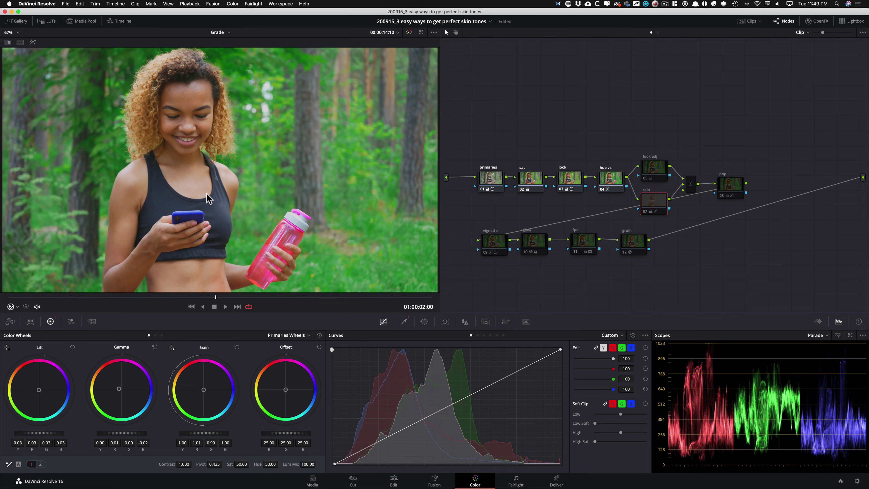
pyautogui.press('super+d')
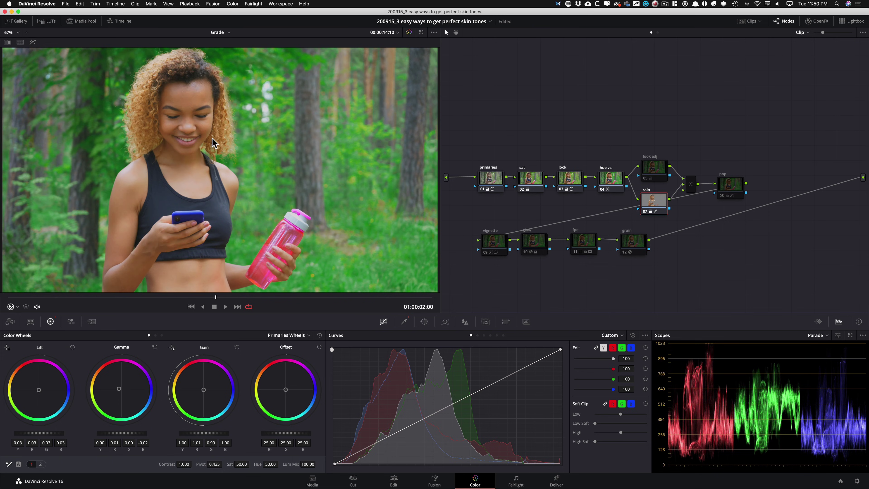
pyautogui.press('super+d')
pyautogui.press('super+d')
pyautogui.press('super+d')
pyautogui.press('super+d')
pyautogui.press('super+d')
pyautogui.press('super+d')
pyautogui.click(654, 168)
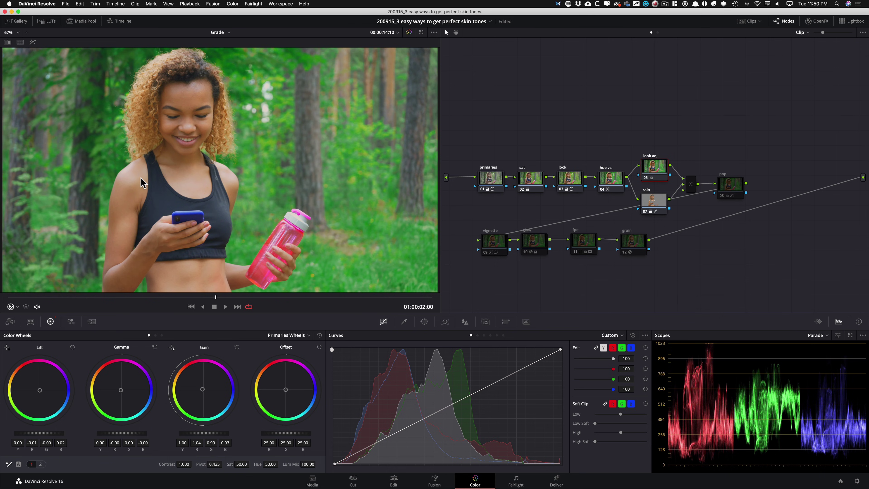
# Re-enable the pop node and compare the picture's contrast with it off and on.
pyautogui.click(729, 189)
pyautogui.click(691, 184)
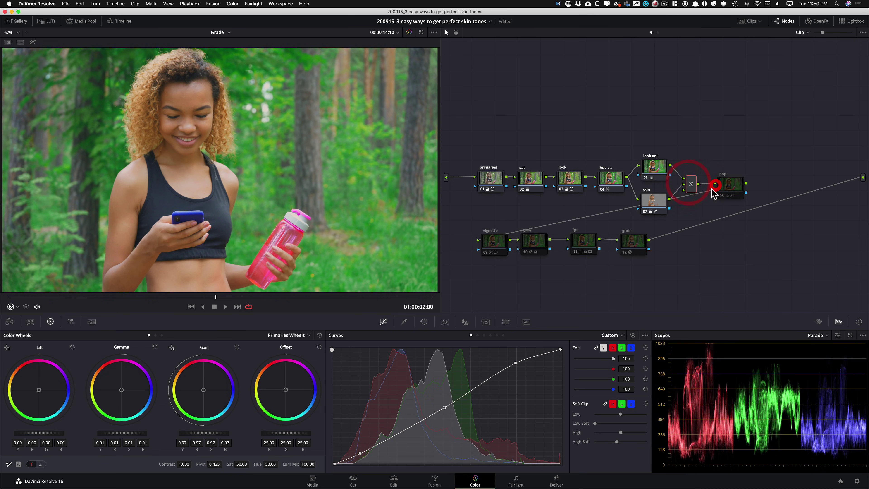
pyautogui.click(720, 190)
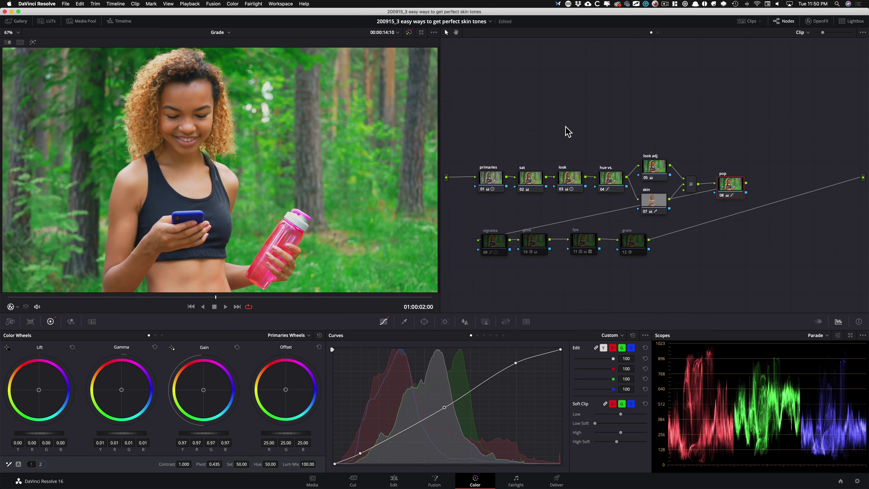
pyautogui.hotkey('ctrl', 'd')
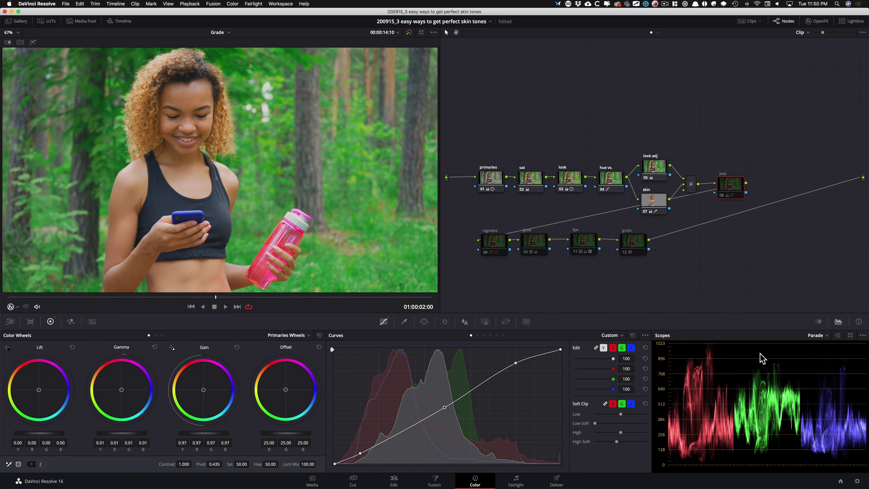
pyautogui.hotkey('ctrl', 'd')
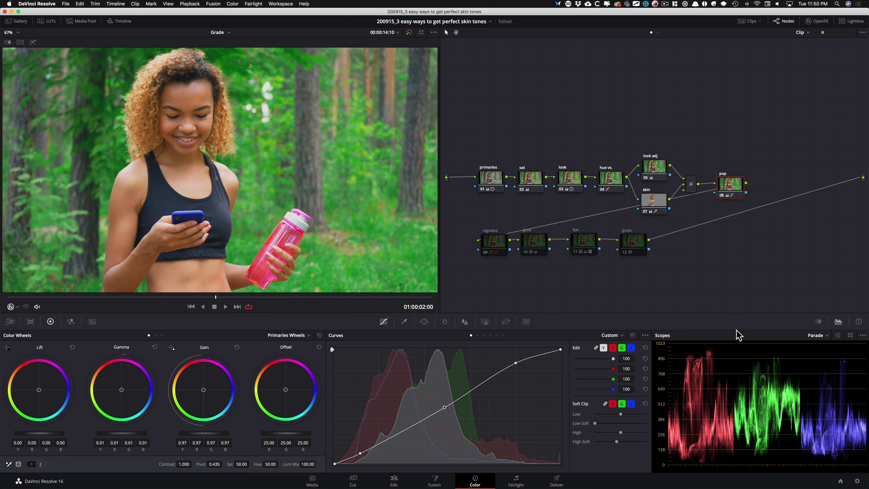
# Re-enable the vignette node and compare the picture with the vignette off and on.
pyautogui.hotkey('shift', "'")
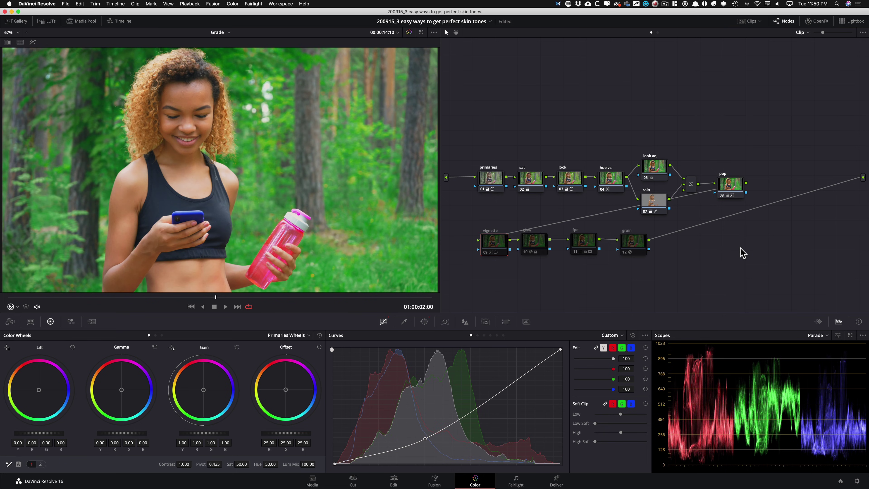
pyautogui.hotkey('ctrl', 'd')
pyautogui.hotkey('ctrl', 'd')
pyautogui.hotkey('ctrl', 'd')
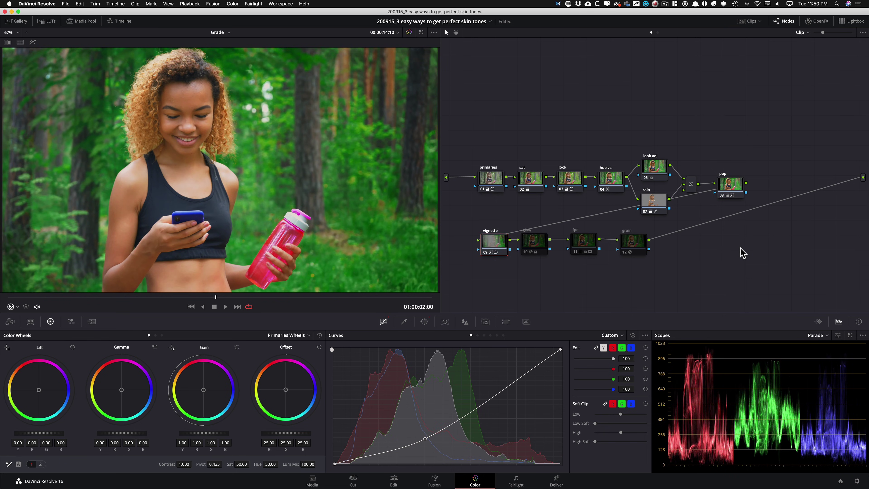
pyautogui.hotkey('ctrl', 'd')
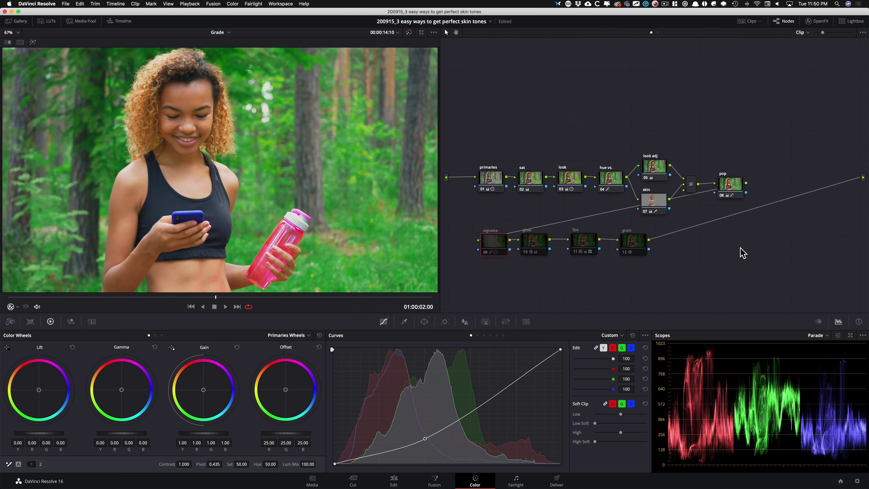
pyautogui.hotkey('ctrl', 'd')
pyautogui.hotkey('ctrl', 'd')
pyautogui.hotkey('ctrl', 'd')
pyautogui.hotkey('ctrl', 'd')
pyautogui.hotkey('ctrl', 'd')
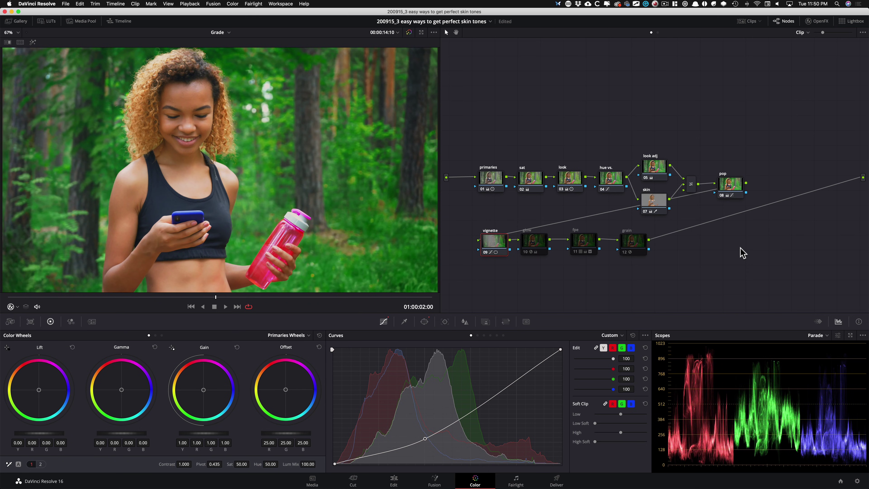
# Re-enable the glow node and save the project.
pyautogui.hotkey('alt', 'shift', "'")
pyautogui.hotkey('ctrl', 'd')
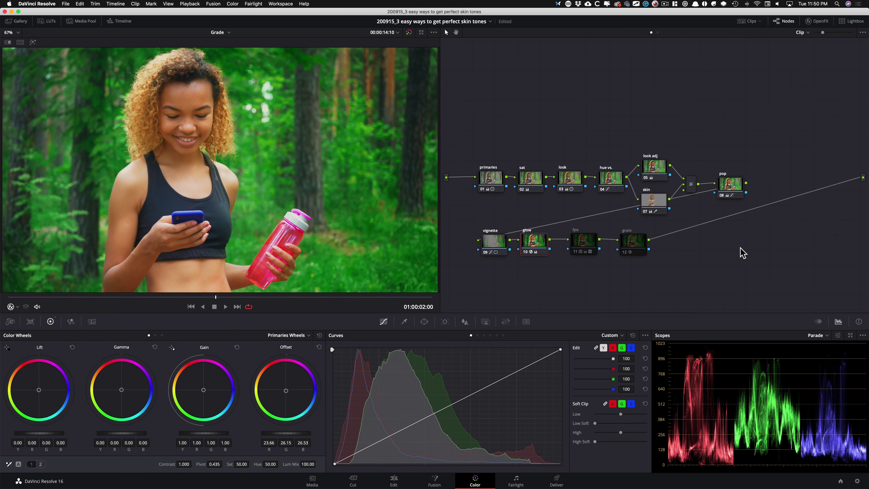
pyautogui.press('super+s')
# Set the Global Blend of the glow node's Glow effect to 0.482.
pyautogui.click(817, 21)
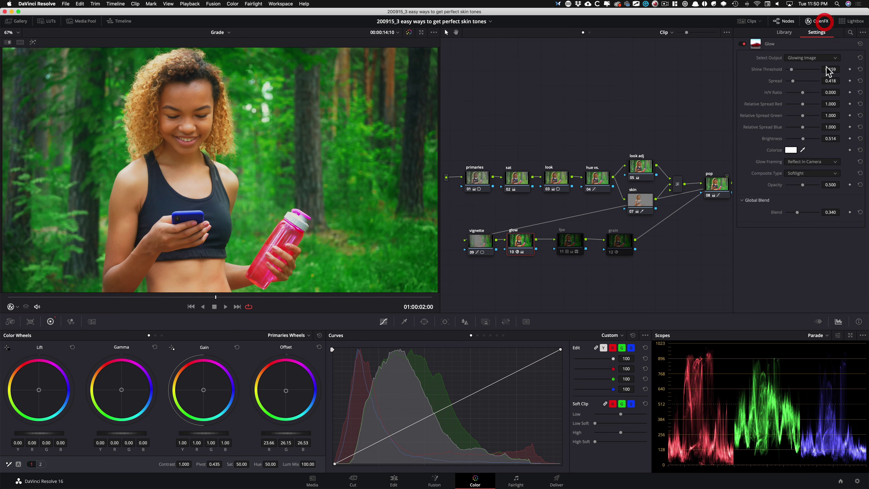
pyautogui.moveTo(736, 324)
pyautogui.mouseDown()
pyautogui.moveTo(757, 324)
pyautogui.moveTo(745, 323)
pyautogui.mouseUp()
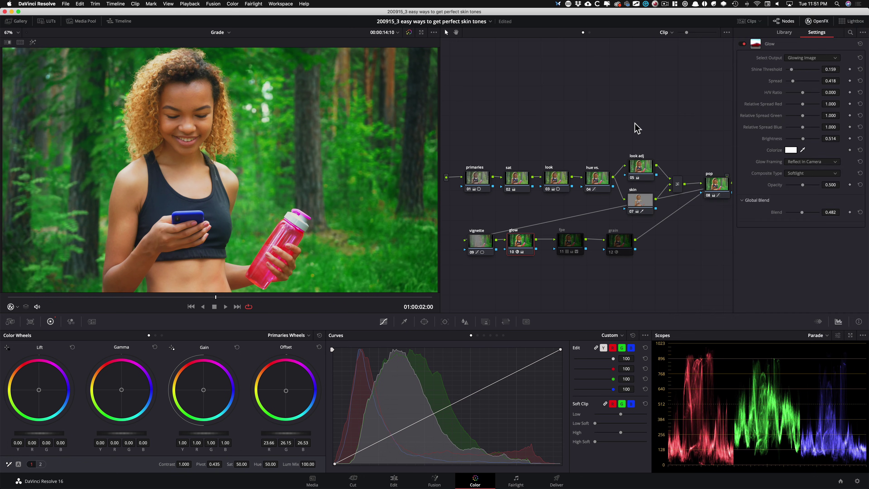
# Re-enable the film-look node between glow and grain, and compare the picture with it off and on.
pyautogui.hotkey('alt', 'shift', "'")
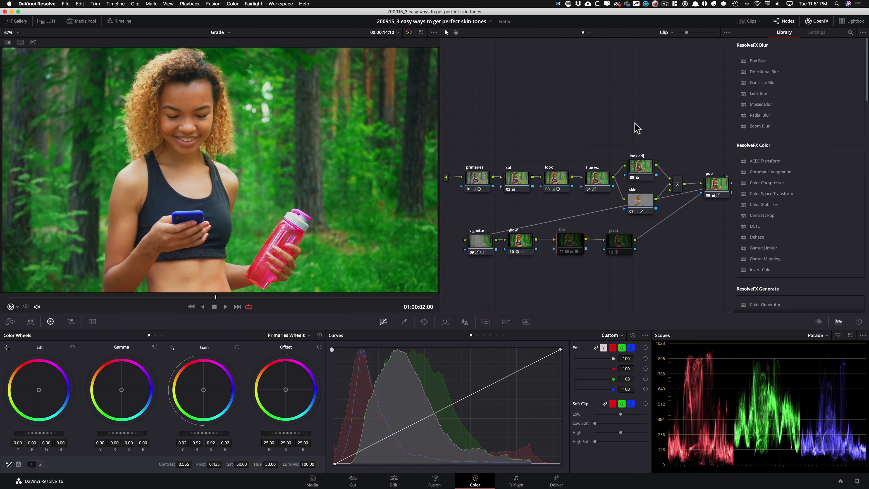
pyautogui.press('super+d')
pyautogui.press('super+d')
pyautogui.press('super+d')
pyautogui.press('super+d')
pyautogui.press('super+d')
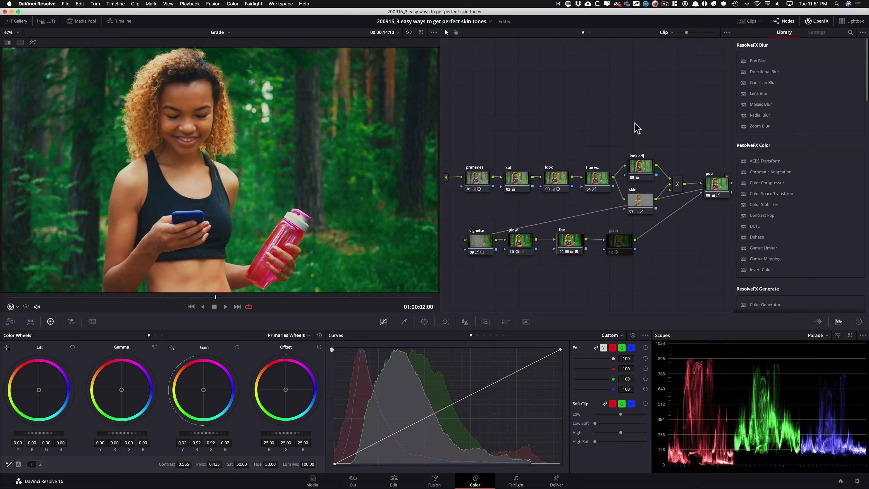
pyautogui.press('super+d')
pyautogui.press('super+d')
# Re-enable the grain node, and compare the complete grade with the bypassed original image.
pyautogui.hotkey('shift', "'")
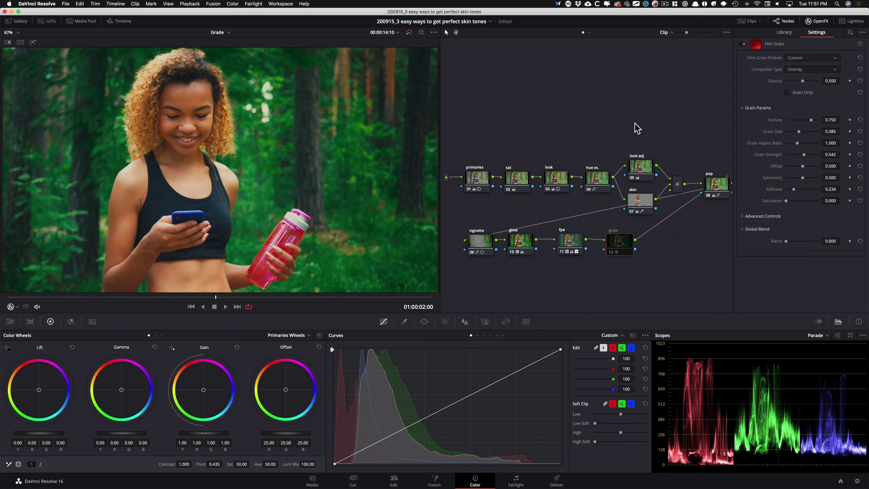
pyautogui.press('super+d')
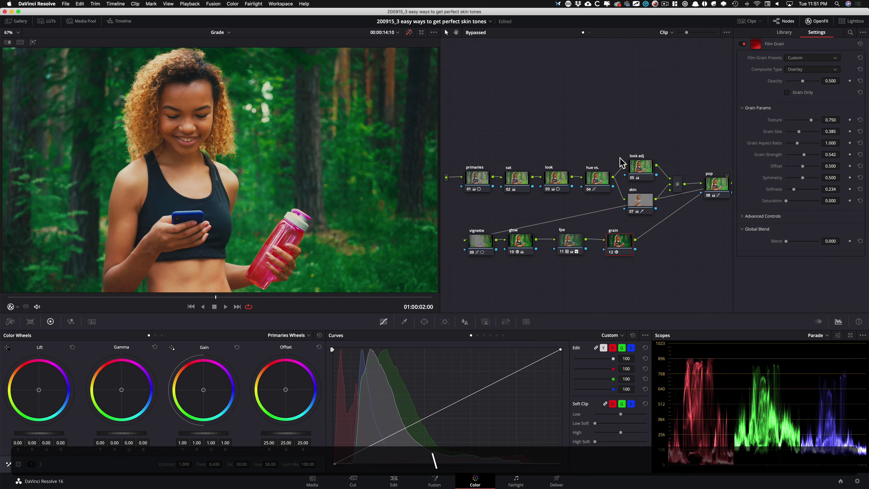
pyautogui.hotkey('shift', 'd')
pyautogui.hotkey('shift', 'd')
pyautogui.hotkey('shift', 'd')
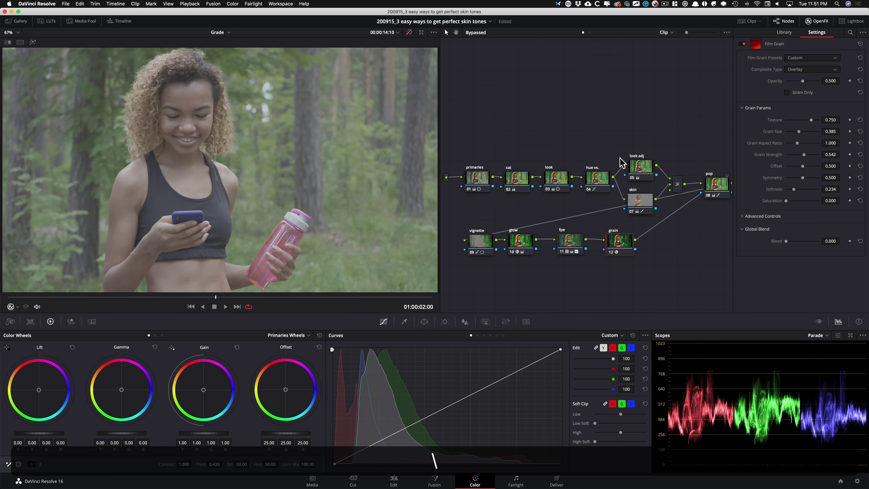
pyautogui.hotkey('shift', 'd')
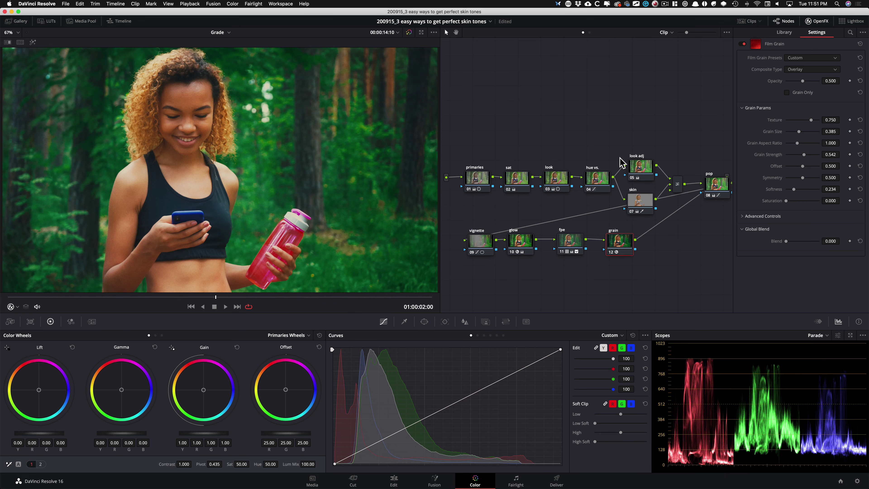
# Show the Hue Vs Sat curve of the hue vs. node to review its adjustments.
pyautogui.press('Return')
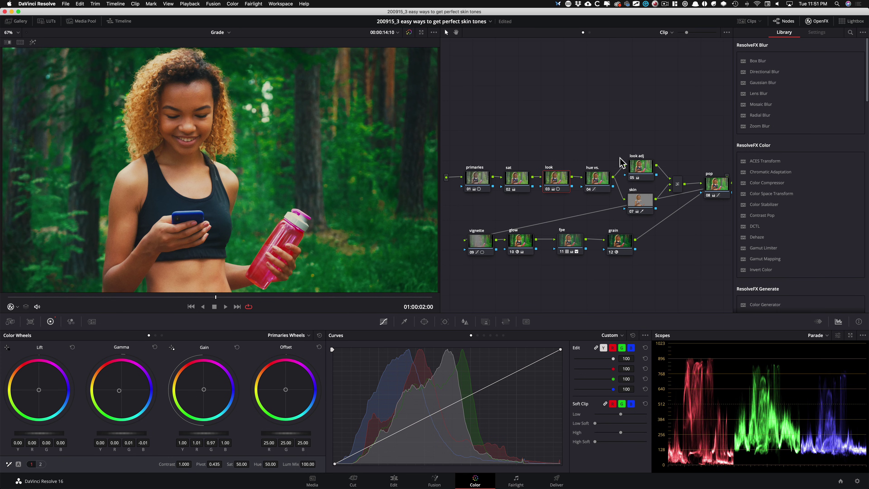
pyautogui.hotkey('alt', 'Right')
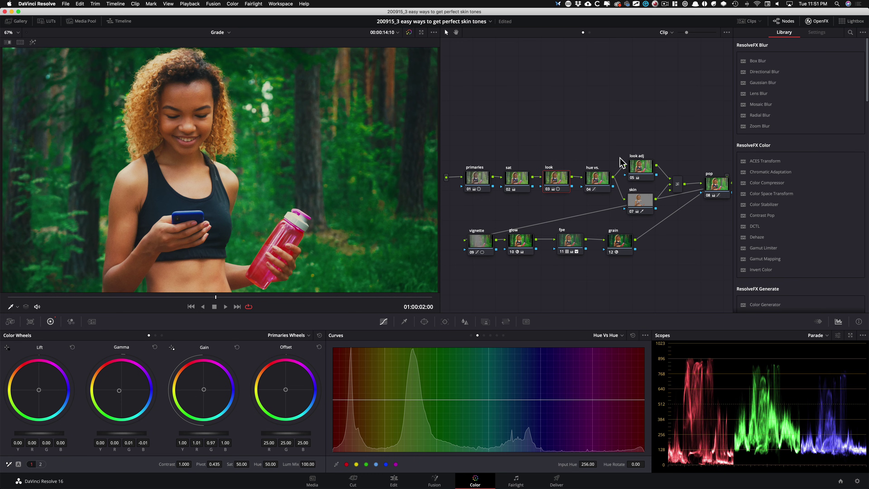
pyautogui.hotkey('alt', 'Right')
pyautogui.click(602, 178)
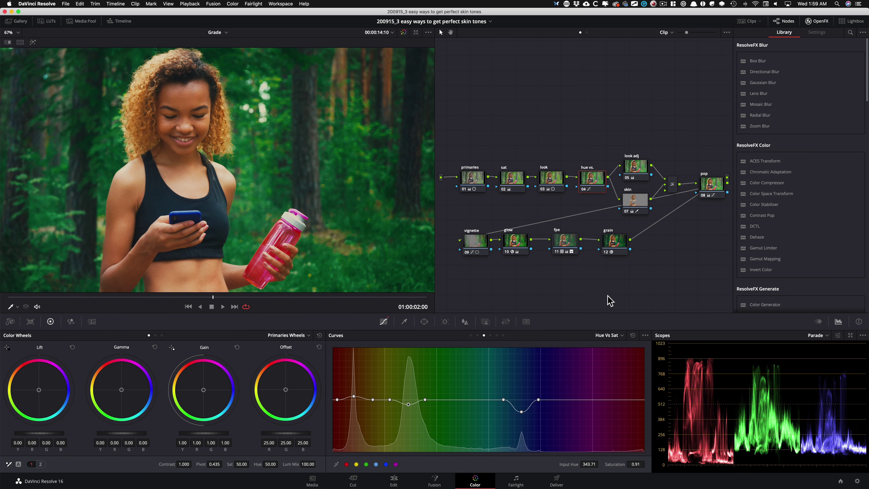
# Toggle the look node off and on repeatedly to examine its effect on the finished grade.
pyautogui.hotkey('shift', ';')
pyautogui.hotkey('ctrl', 'd')
pyautogui.hotkey('ctrl', 'd')
pyautogui.hotkey('ctrl', 'd')
pyautogui.hotkey('ctrl', 'd')
pyautogui.hotkey('ctrl', 'd')
pyautogui.hotkey('ctrl', 'd')
pyautogui.hotkey('ctrl', 'd')
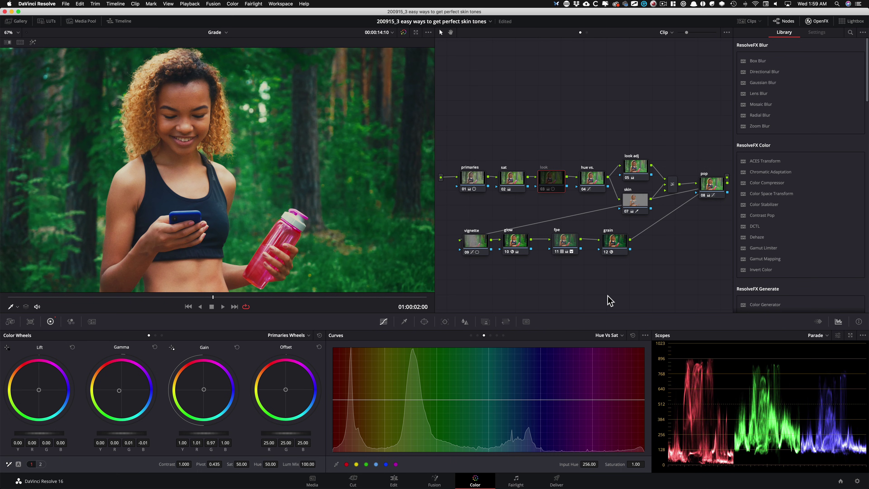
pyautogui.hotkey('ctrl', 'd')
pyautogui.hotkey('ctrl', 'd')
pyautogui.hotkey('ctrl', 'd')
pyautogui.hotkey('ctrl', 'd')
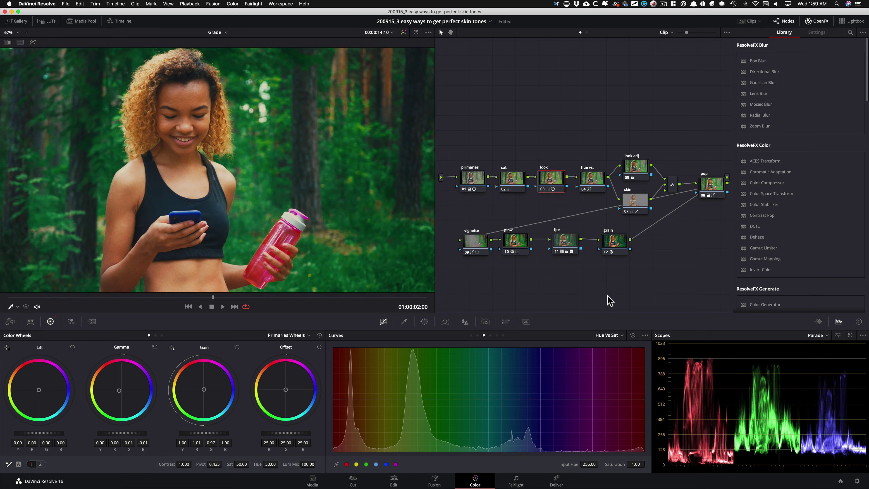
pyautogui.hotkey('ctrl', 'd')
pyautogui.hotkey('ctrl', 'd')
pyautogui.hotkey('ctrl', 'd')
pyautogui.hotkey('ctrl', 'd')
pyautogui.hotkey('ctrl', 'd')
pyautogui.hotkey('ctrl', 'd')
pyautogui.hotkey('ctrl', 'd')
pyautogui.hotkey('ctrl', 'd')
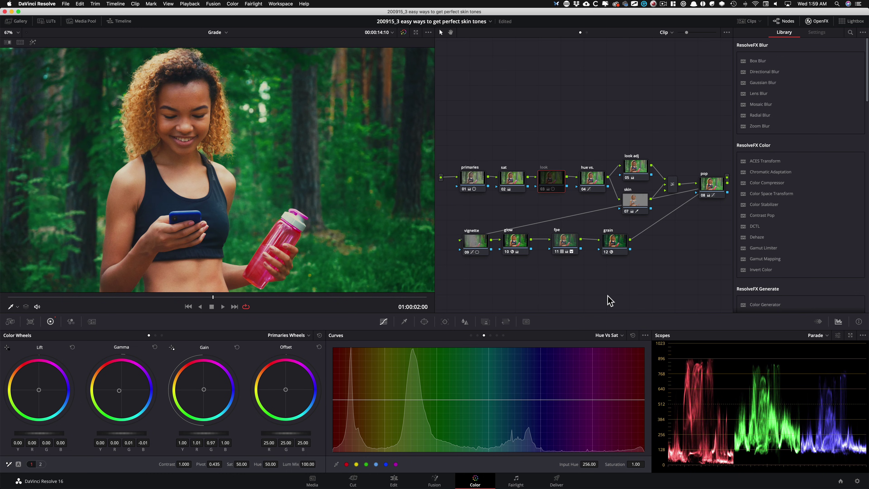
pyautogui.hotkey('ctrl', 'd')
pyautogui.hotkey('ctrl', 'd')
pyautogui.hotkey('ctrl', 'd')
pyautogui.hotkey('ctrl', 'd')
pyautogui.hotkey('ctrl', 'd')
pyautogui.hotkey('ctrl', 'd')
# Highlight the skin node's selection in the viewer and review its HSL qualifier settings.
pyautogui.press('Return')
pyautogui.hotkey('shift', 'h')
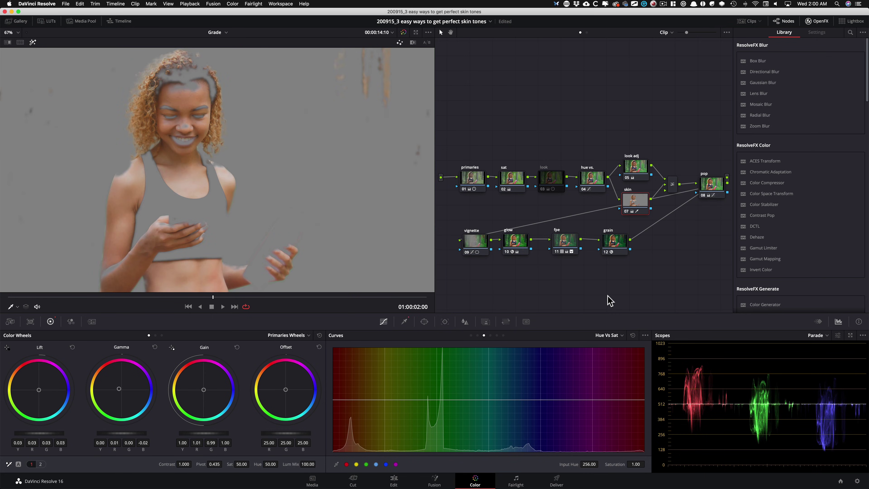
pyautogui.hotkey('alt', 'shift', 'q')
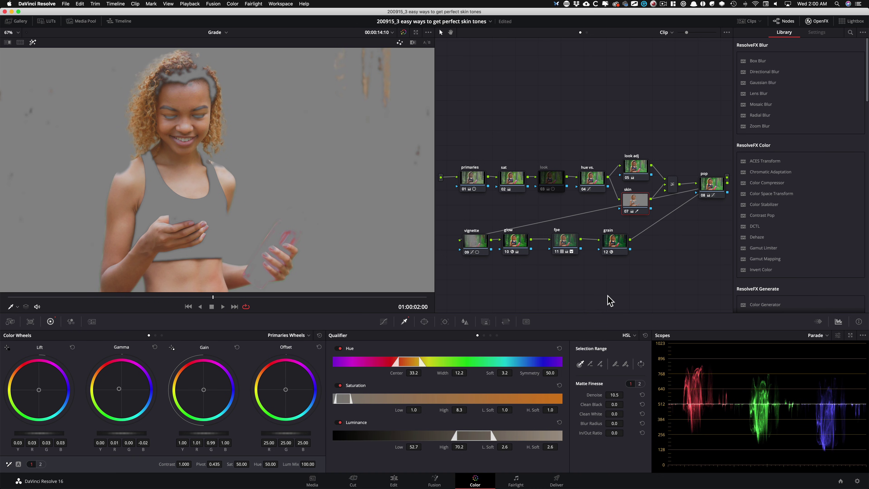
pyautogui.hotkey('shift', 'h')
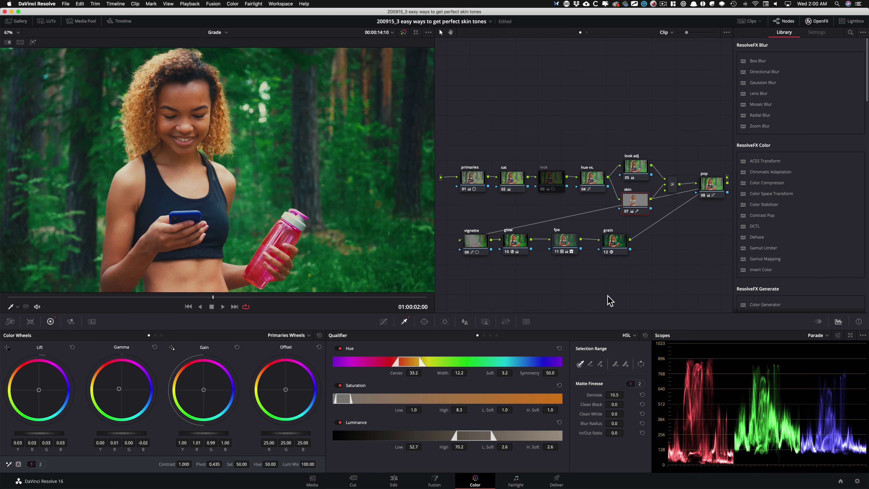
# Compare the skin tones with the skin node off and on.
pyautogui.press('super+d')
pyautogui.press('super+d')
pyautogui.press('super+d')
pyautogui.press('super+d')
pyautogui.press('super+d')
pyautogui.press('super+d')
pyautogui.press('super+d')
pyautogui.press('super+d')
pyautogui.press('super+d')
pyautogui.press('super+d')
pyautogui.press('super+d')
pyautogui.press('super+d')
# Compare the finished picture with the look node on and off, and play the clip with the node off.
pyautogui.press('Return')
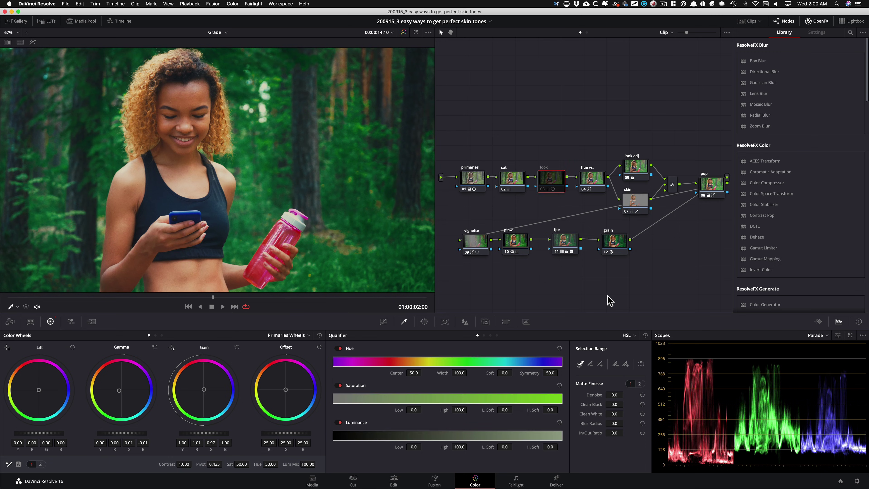
pyautogui.press('super+d')
pyautogui.press('super+d')
pyautogui.press('super+d')
pyautogui.press('super+d')
pyautogui.press('super+d')
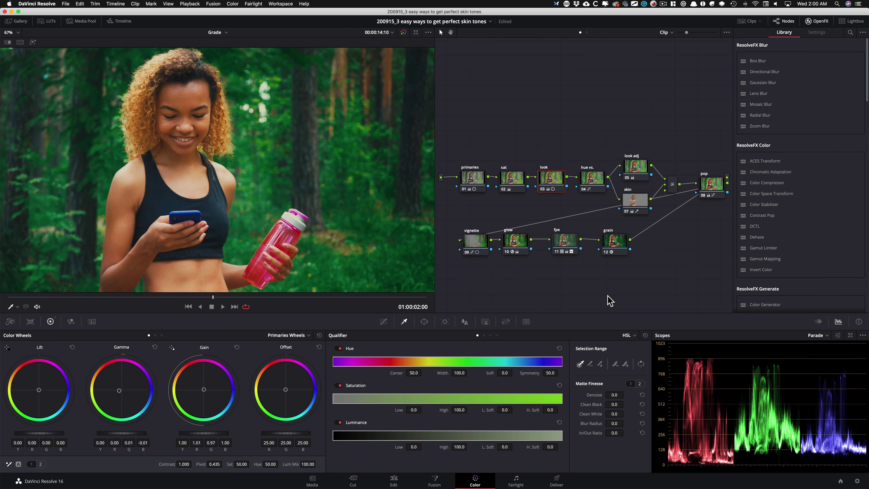
pyautogui.press('super+d')
pyautogui.press('super+d')
pyautogui.press('super+d')
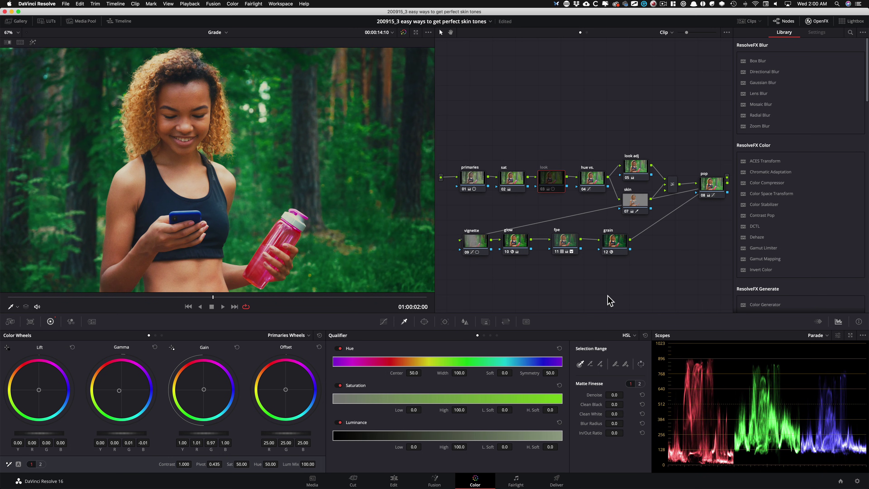
pyautogui.press('super+d')
pyautogui.press('super+d')
pyautogui.press('super+d')
pyautogui.press('super+d')
pyautogui.press('super+d')
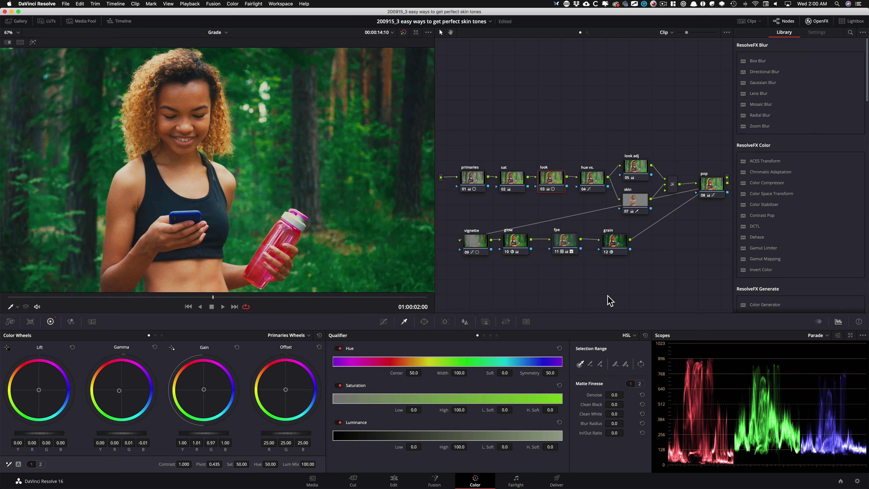
pyautogui.press('super+d')
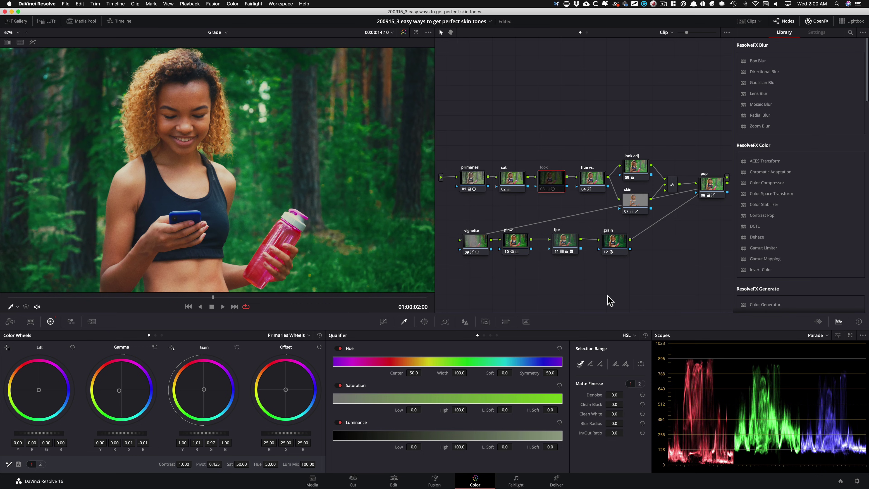
pyautogui.press('super+d')
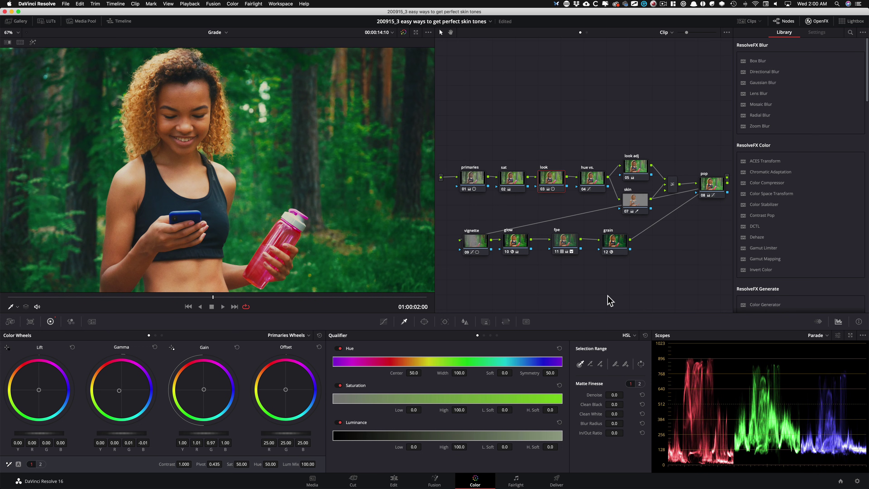
pyautogui.press('super+d')
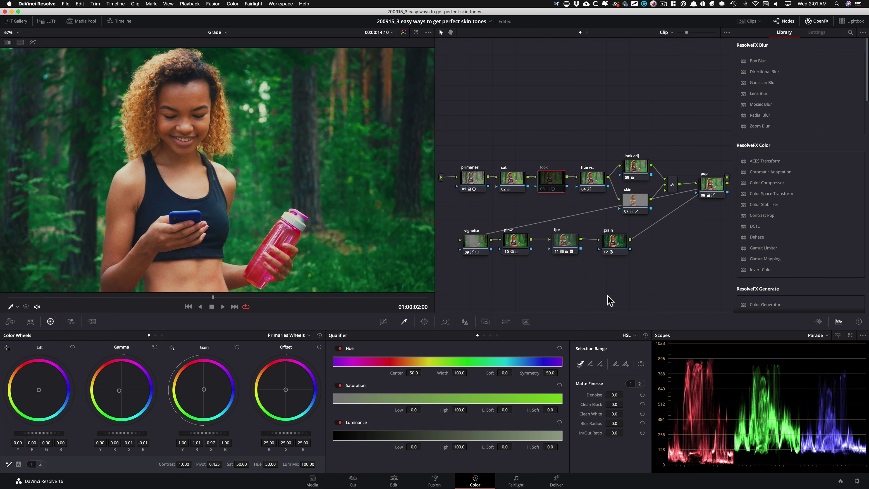
pyautogui.press('super+d')
pyautogui.press('super+d')
pyautogui.press('super+d')
pyautogui.press('super+d')
pyautogui.press('space')
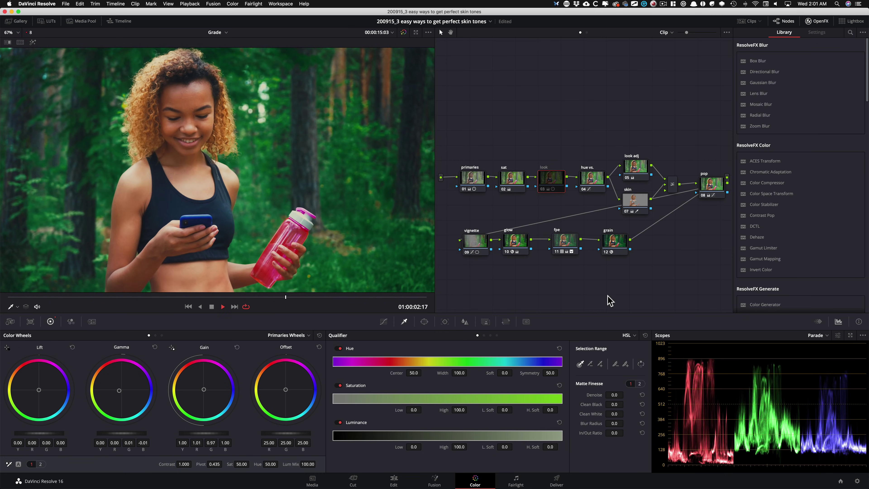